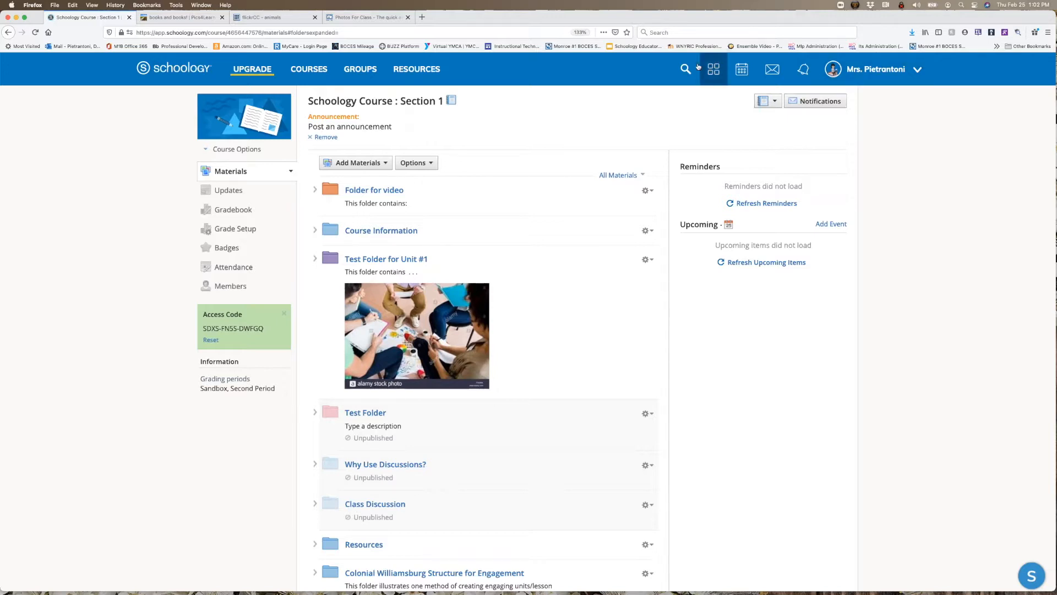
# - Start a new course materials folder titled ELA and give it the green folder color
pyautogui.scroll(-3, 553, 268)
pyautogui.scroll(-4, 553, 268)
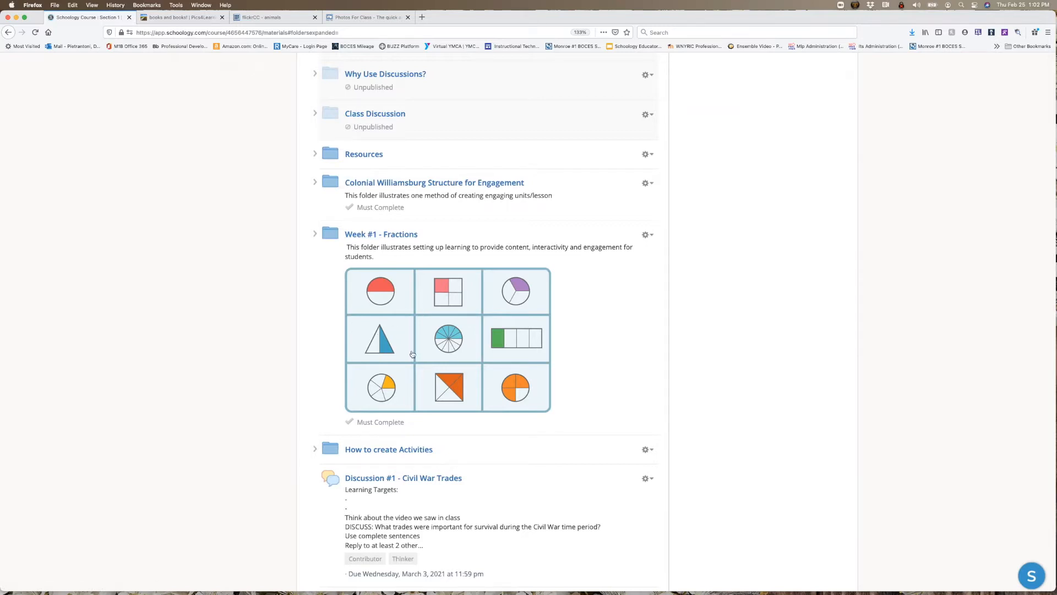
pyautogui.scroll(10, 439, 307)
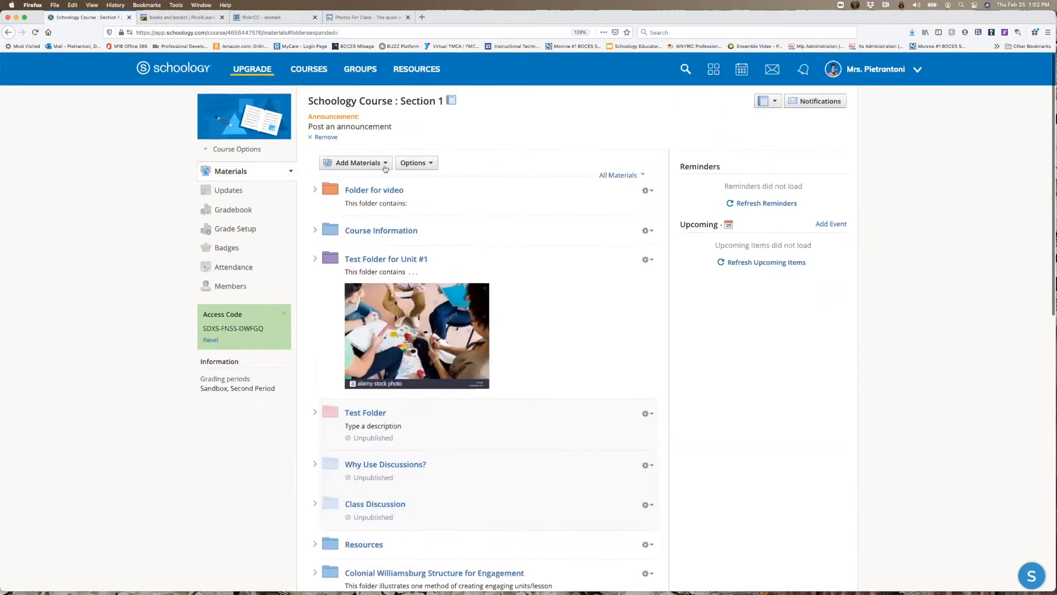
pyautogui.click(384, 165)
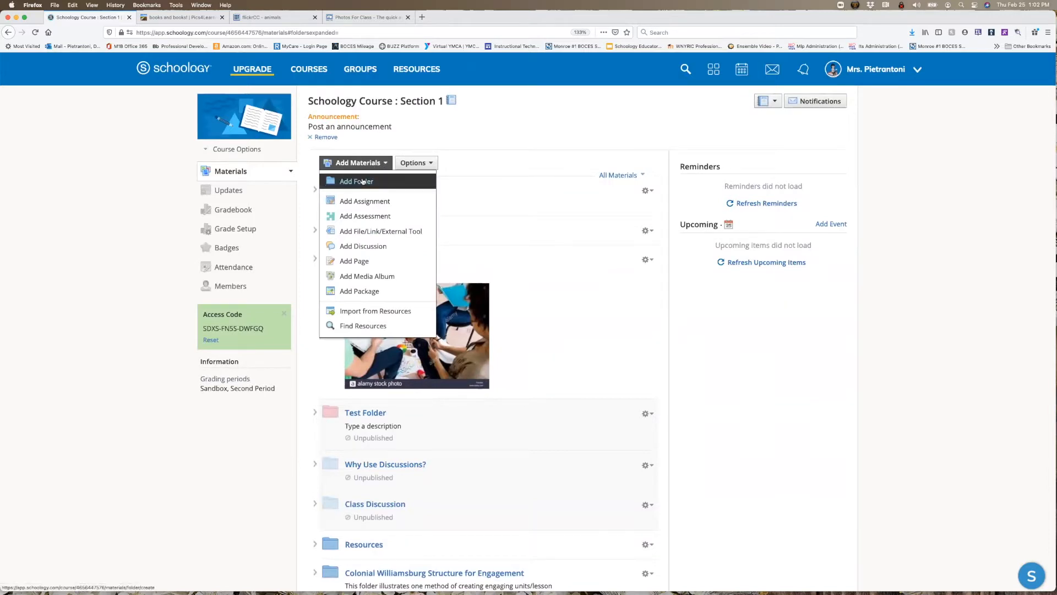
pyautogui.click(363, 181)
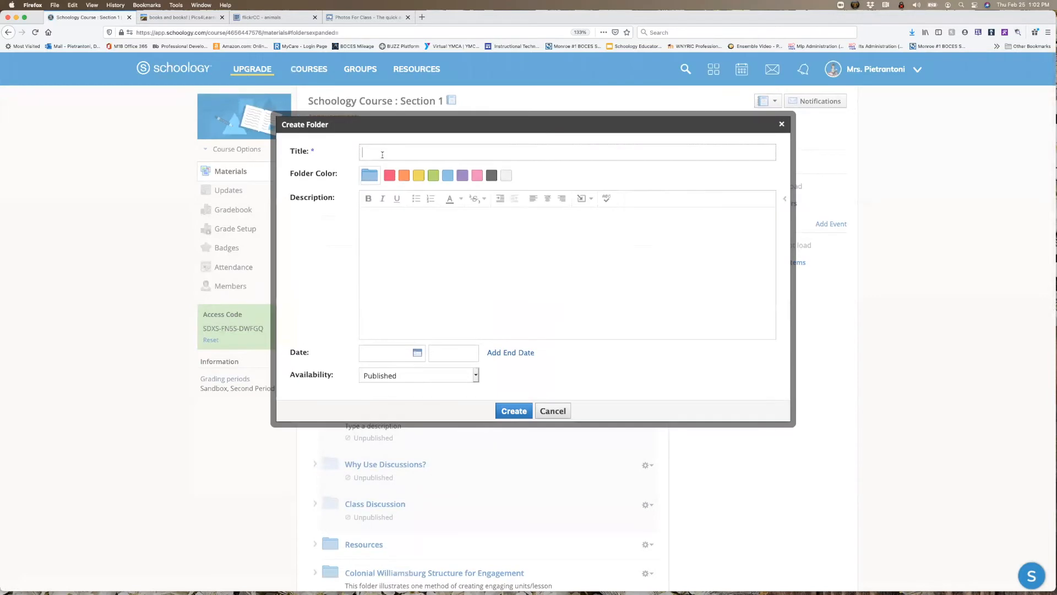
pyautogui.write('ELA')
pyautogui.click(432, 175)
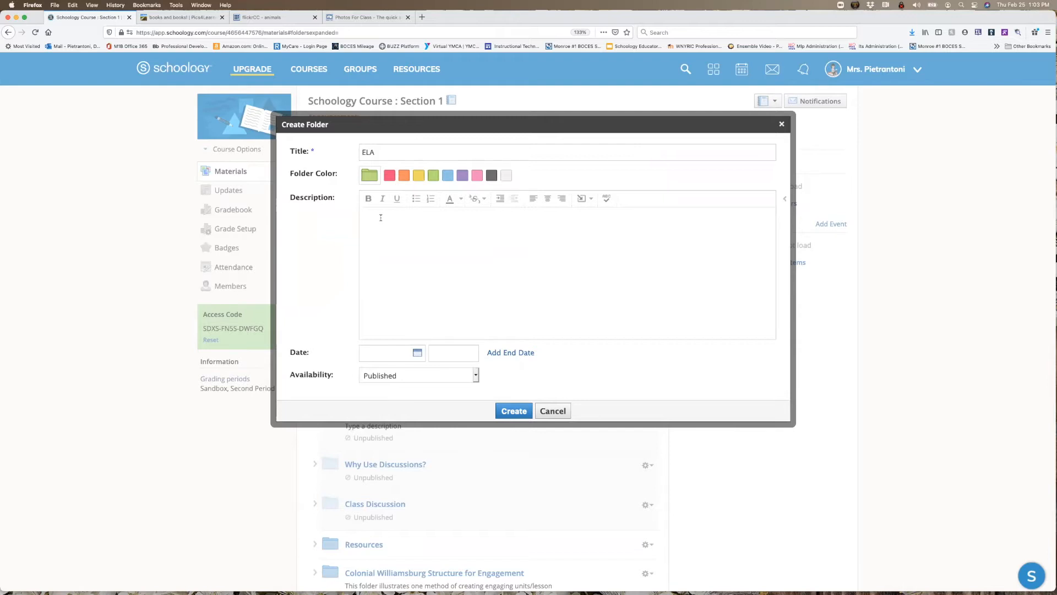
# - Insert the historical fiction thumbnail JPG from the iCloud Desktop into the folder description
pyautogui.click(591, 203)
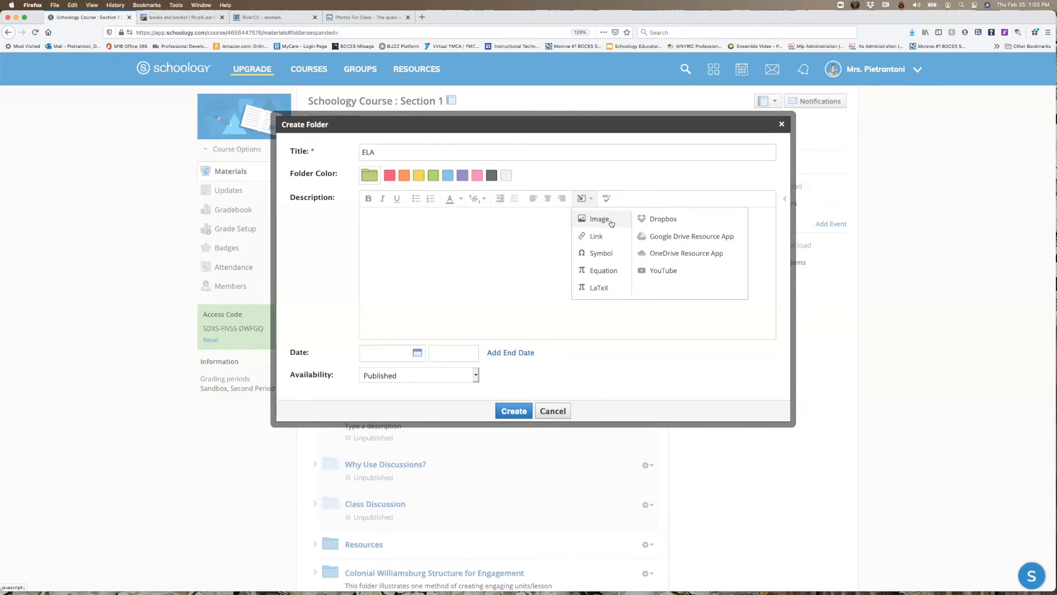
pyautogui.click(610, 221)
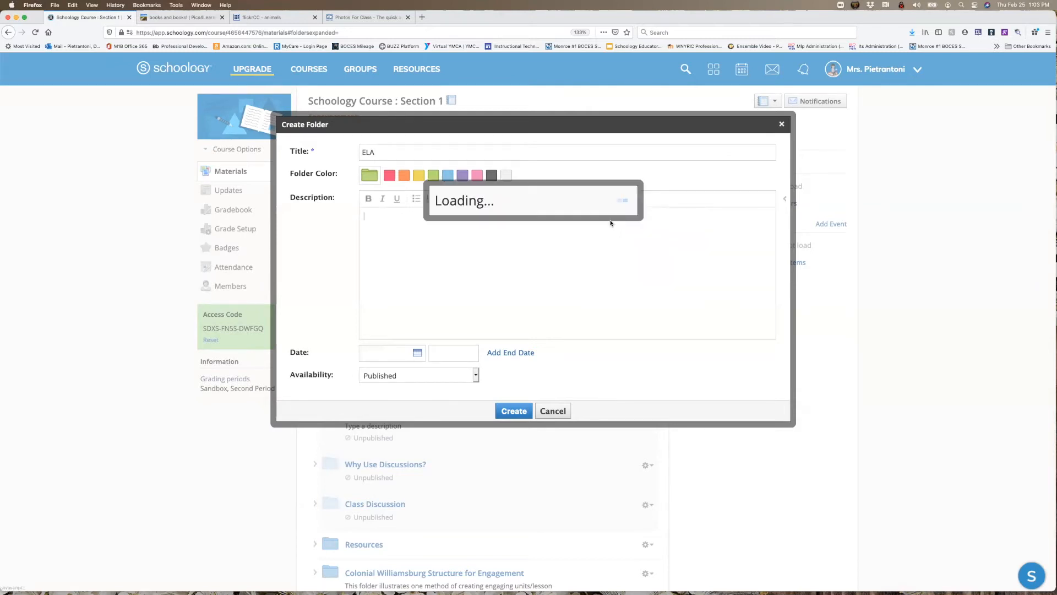
pyautogui.click(460, 229)
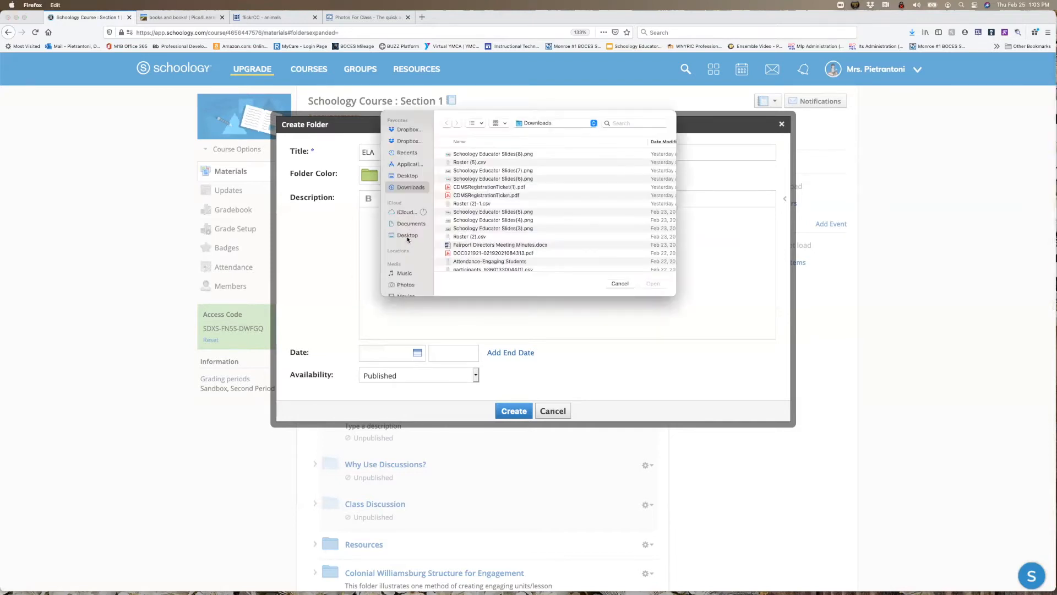
pyautogui.click(408, 236)
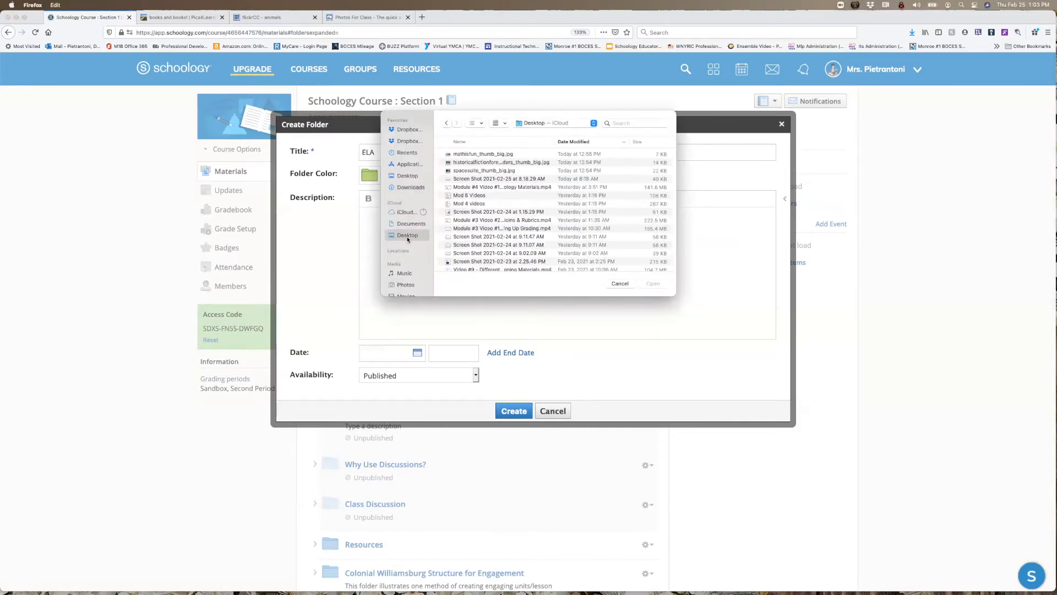
pyautogui.click(474, 163)
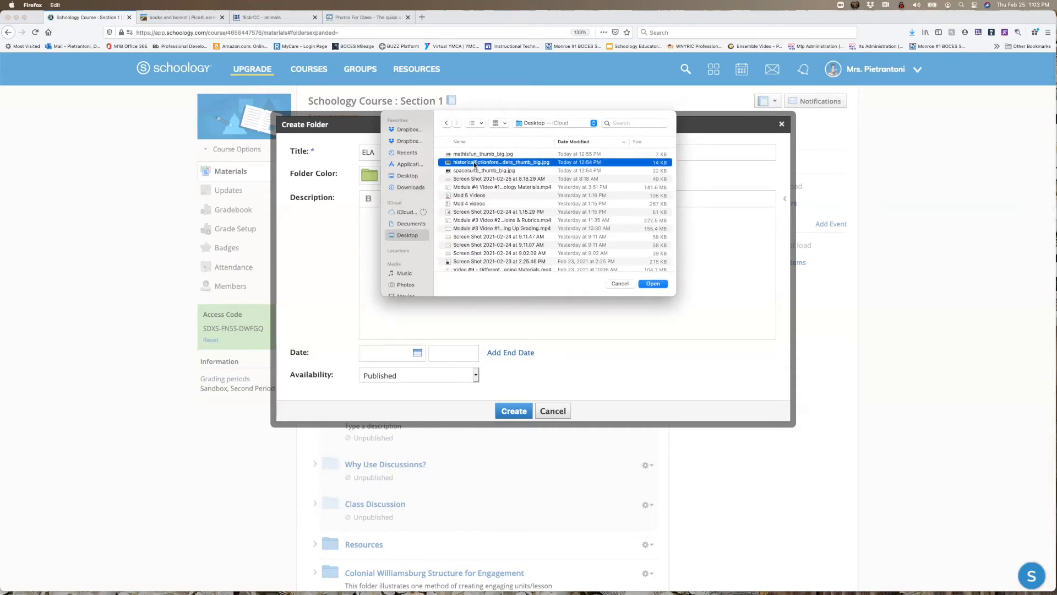
pyautogui.click(651, 284)
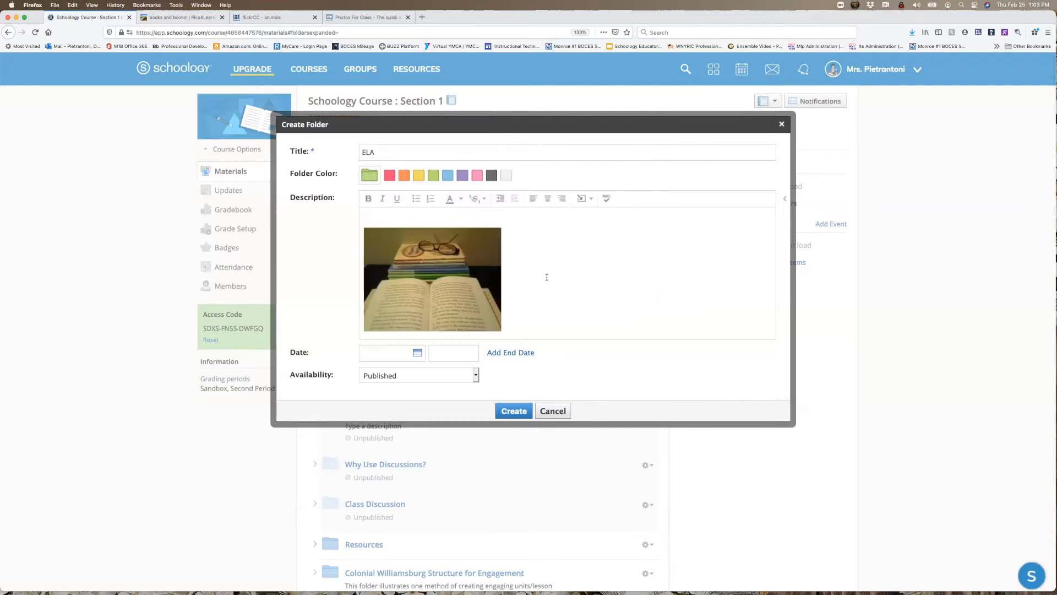
# - Examine the inserted book image's alignment, dimension, border and spacing options, leaving them blank
pyautogui.click(458, 285)
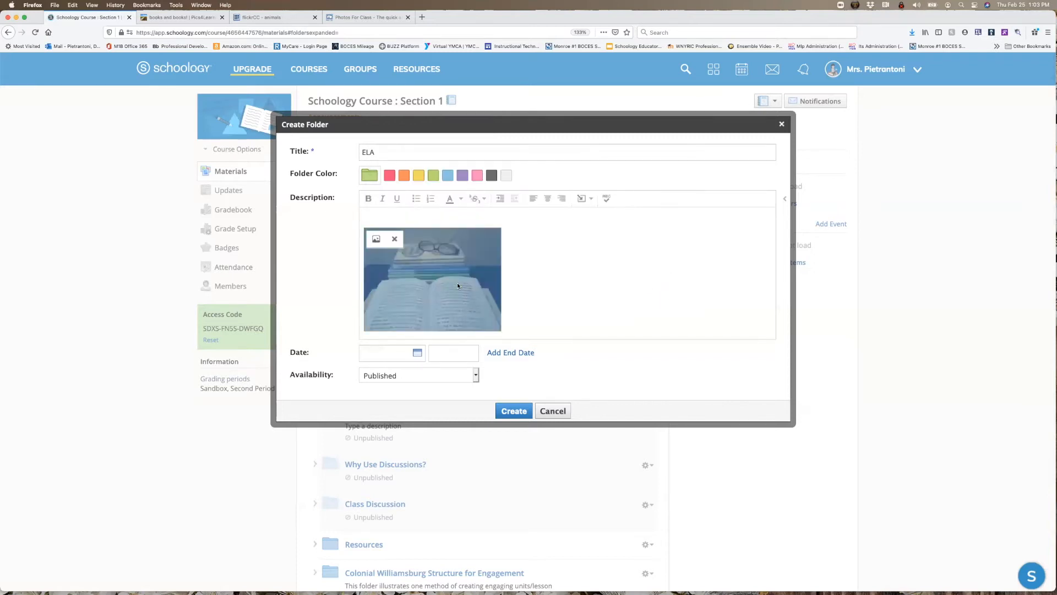
pyautogui.click(376, 238)
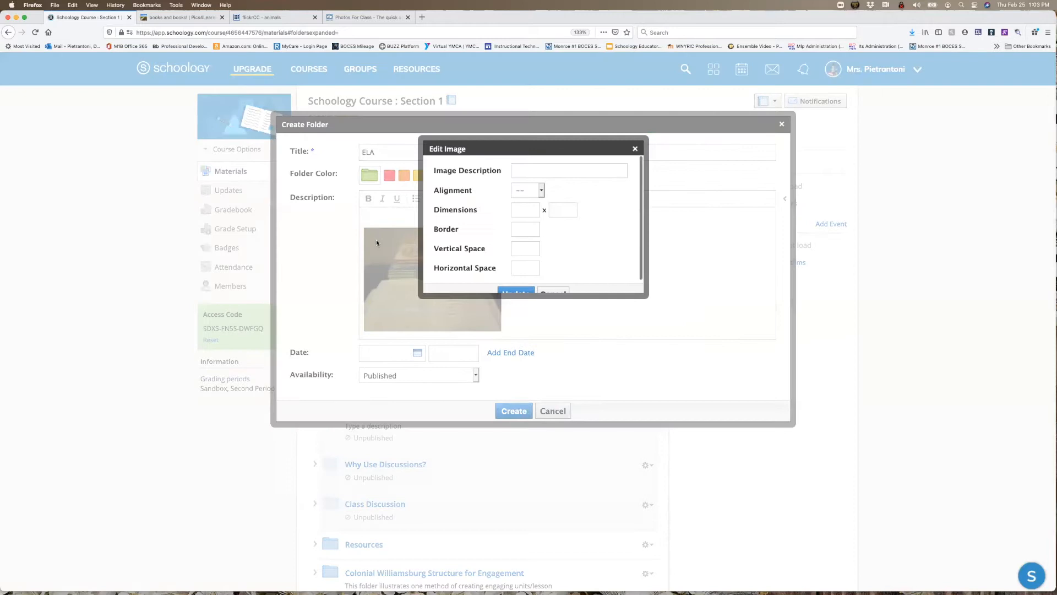
pyautogui.click(532, 208)
pyautogui.scroll(-1, 563, 237)
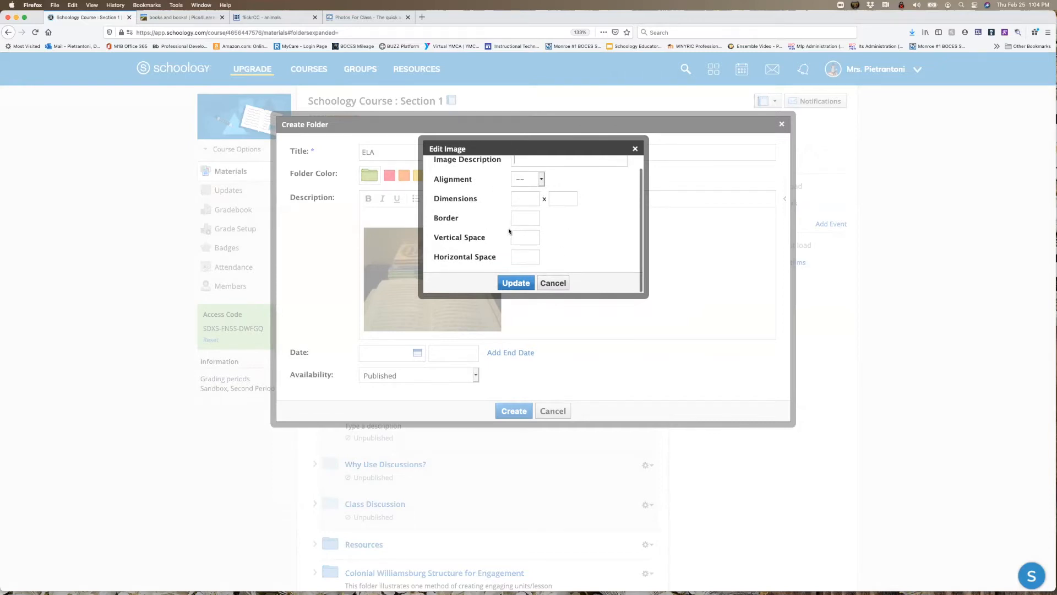
pyautogui.click(518, 283)
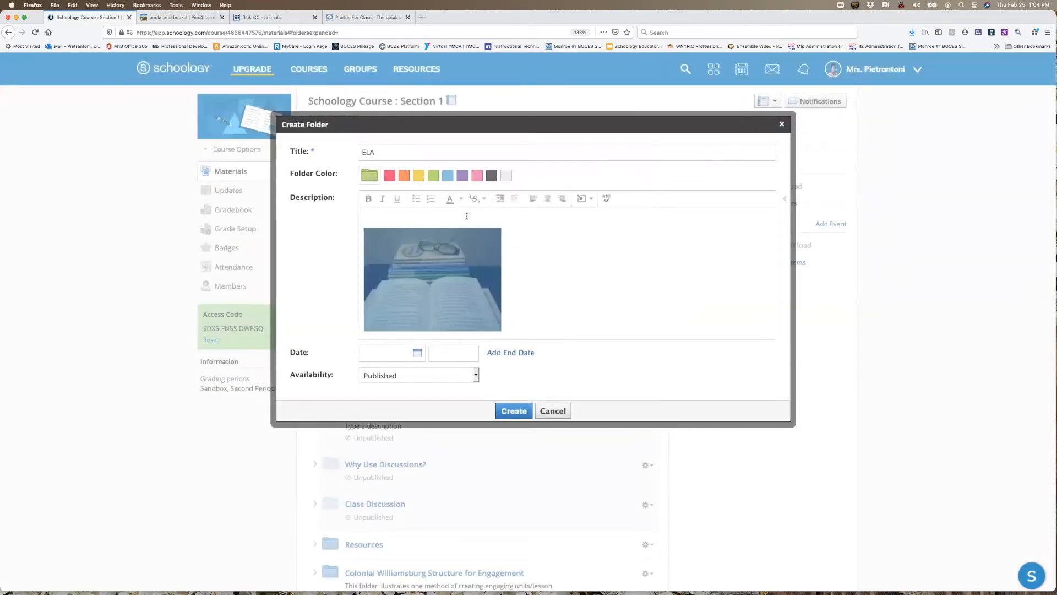
# - Write "In this folder you will find all of the English content." above the image in the folder description
pyautogui.write('This')
pyautogui.press('BackSpace')
pyautogui.press('BackSpace')
pyautogui.write('In this f')
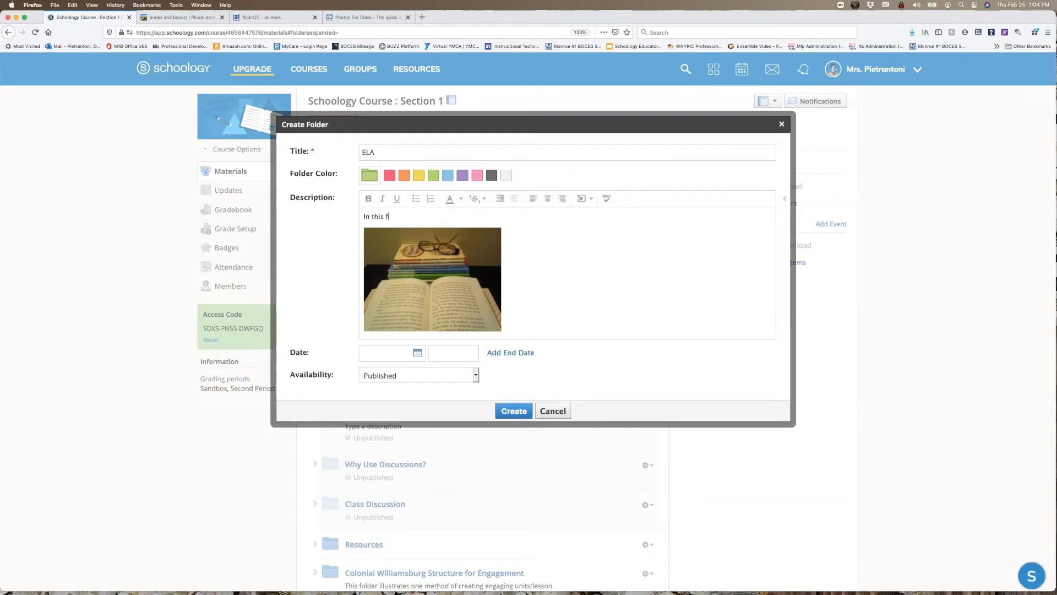
pyautogui.write('older you will find all of the English content.')
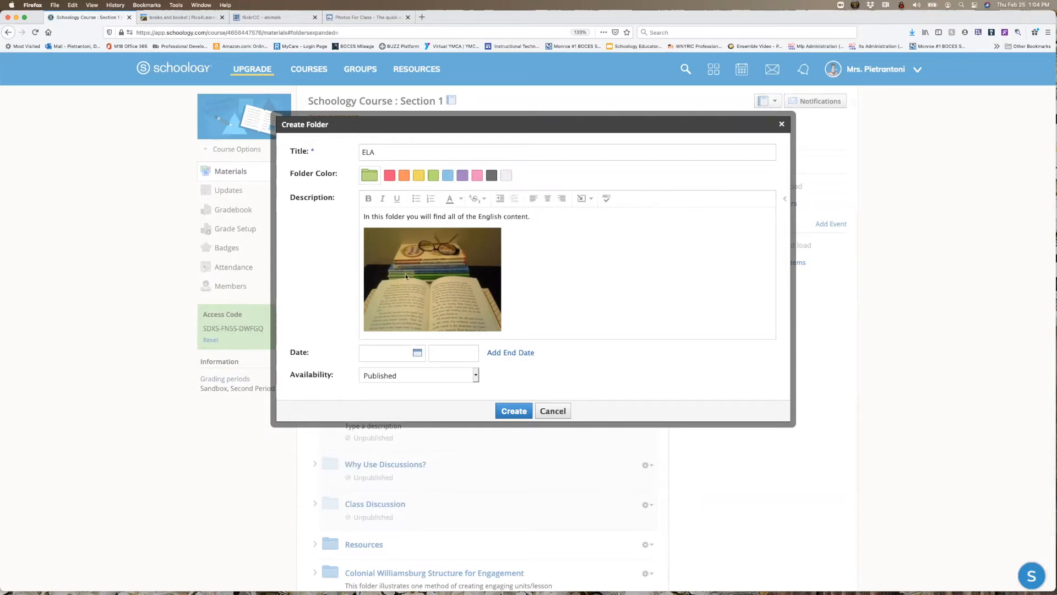
# - Center the book image in the description and create the ELA folder
pyautogui.click(436, 276)
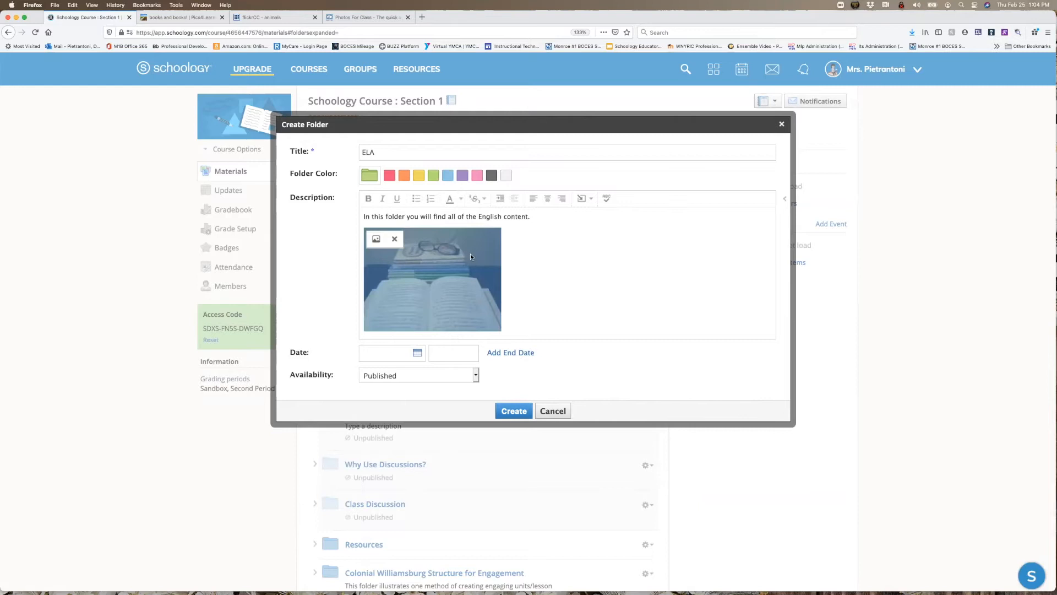
pyautogui.click(547, 199)
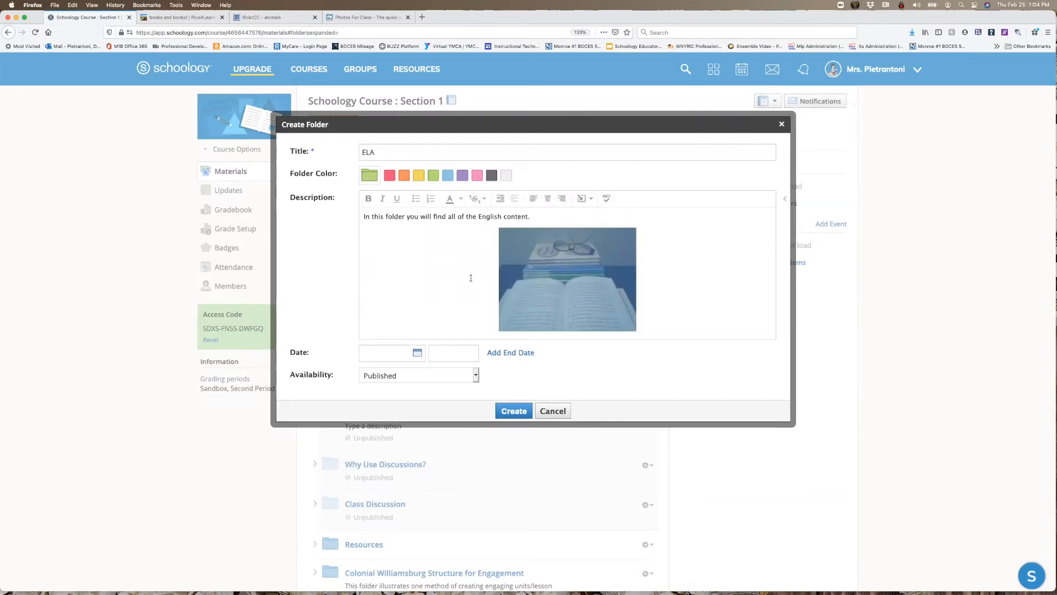
pyautogui.click(471, 278)
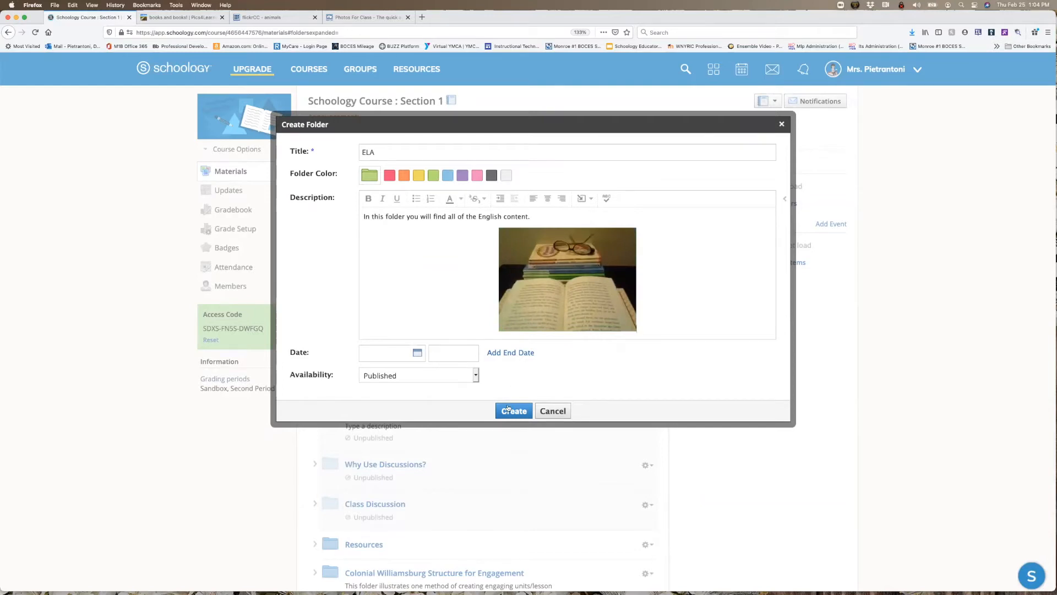
pyautogui.click(507, 411)
# - Open the ELA folder from the end of the materials list and start a new assignment in it
pyautogui.scroll(-15, 507, 411)
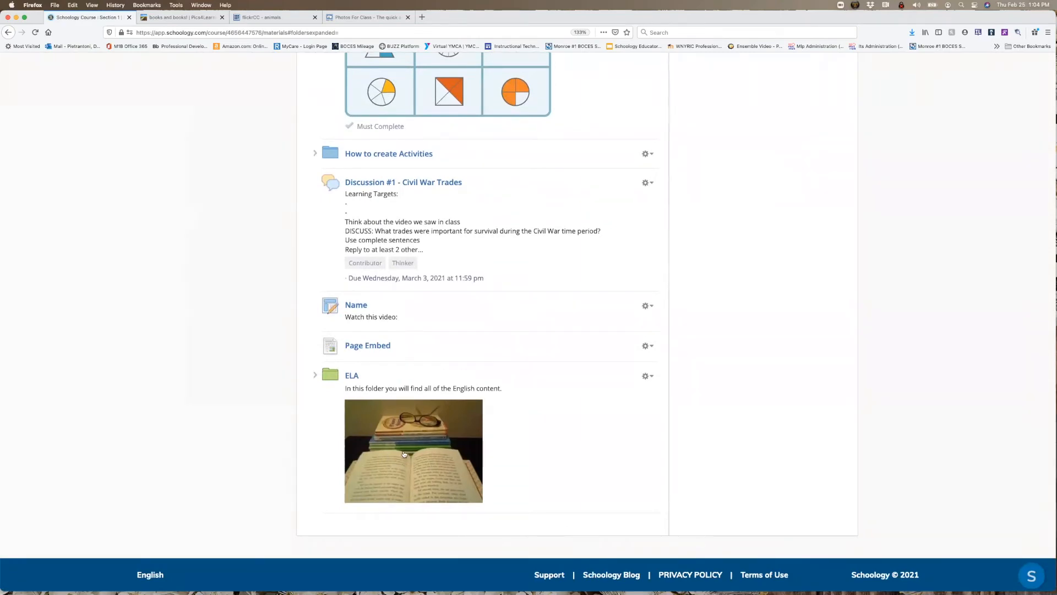
pyautogui.click(355, 375)
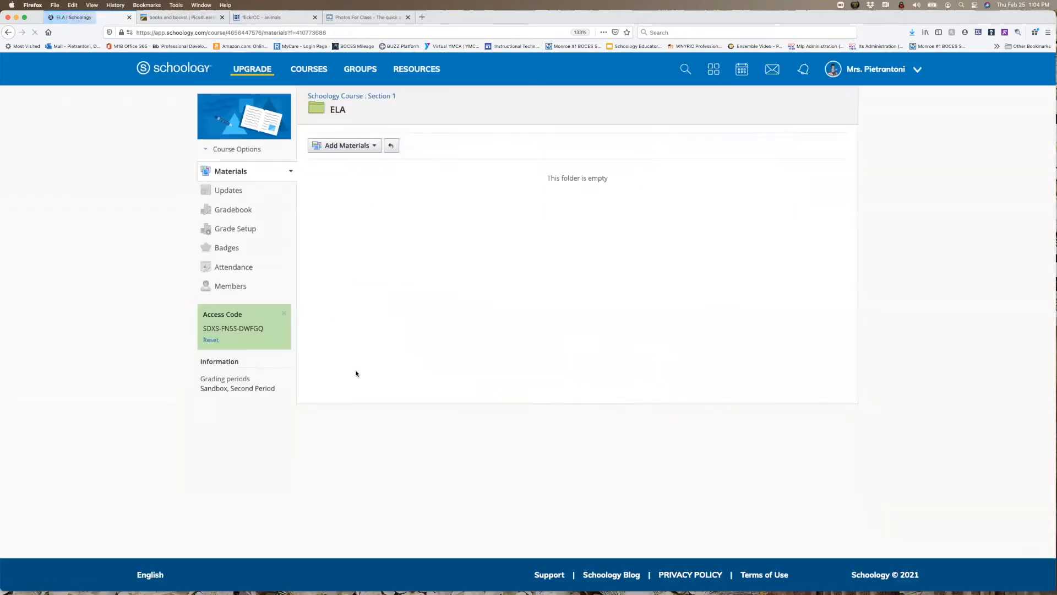
pyautogui.click(372, 147)
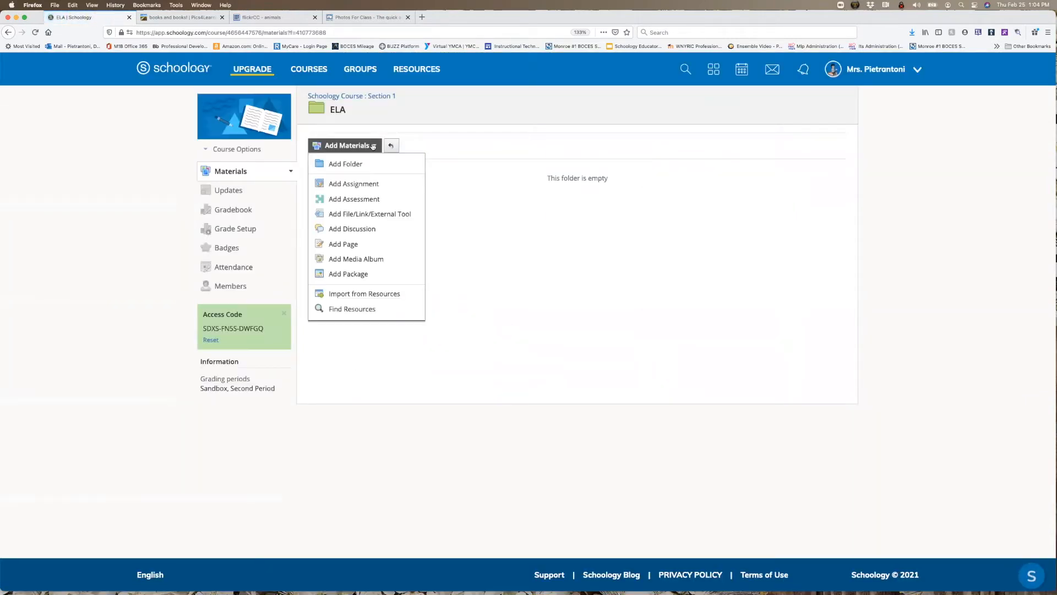
pyautogui.click(345, 185)
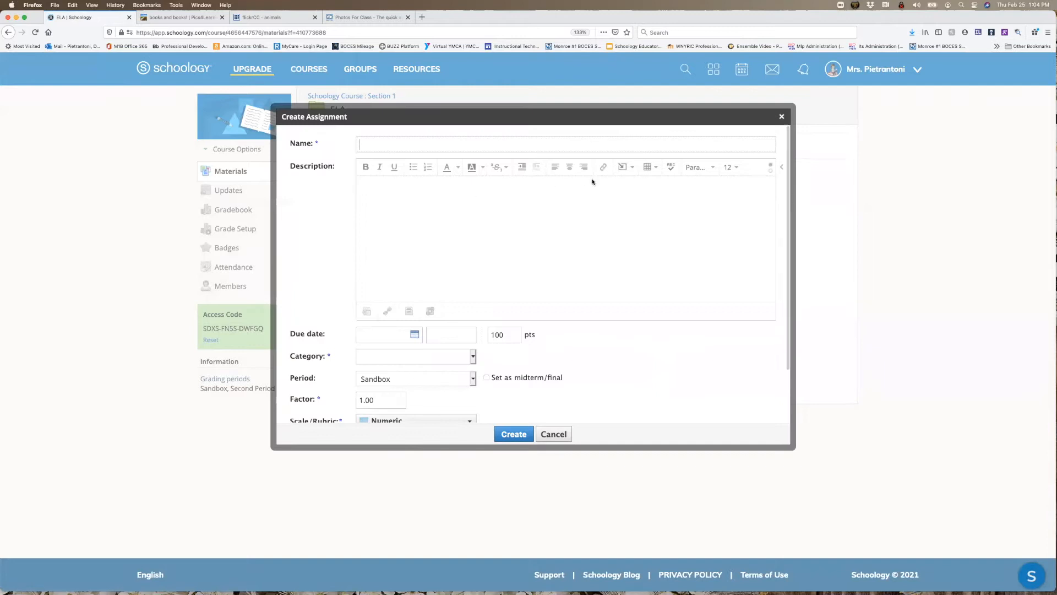
# - Upload spacesuits_thumb_big.jpg from the Desktop into the assignment description and center the image
pyautogui.click(624, 166)
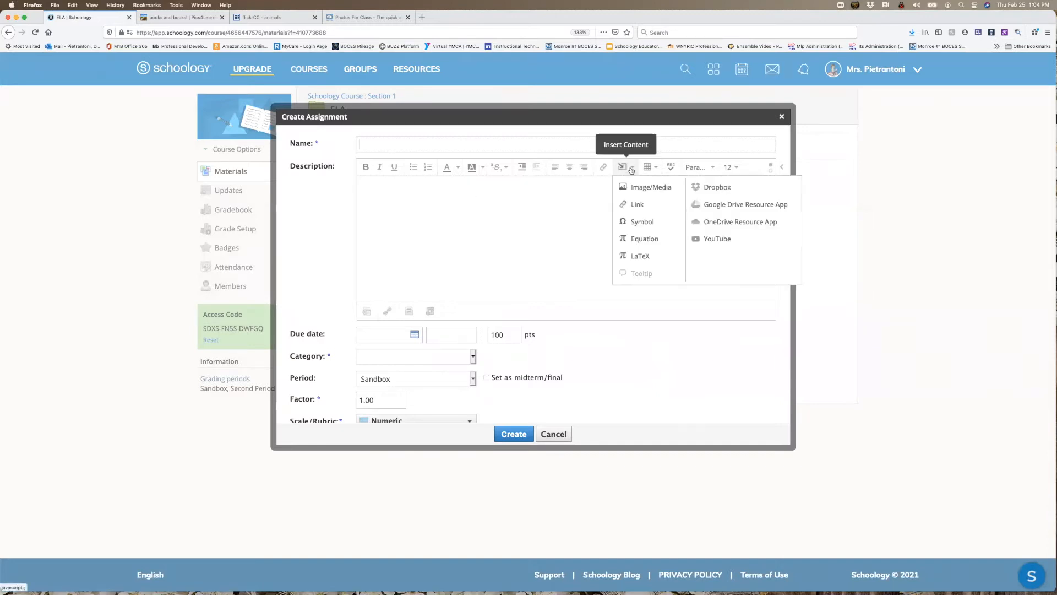
pyautogui.click(653, 188)
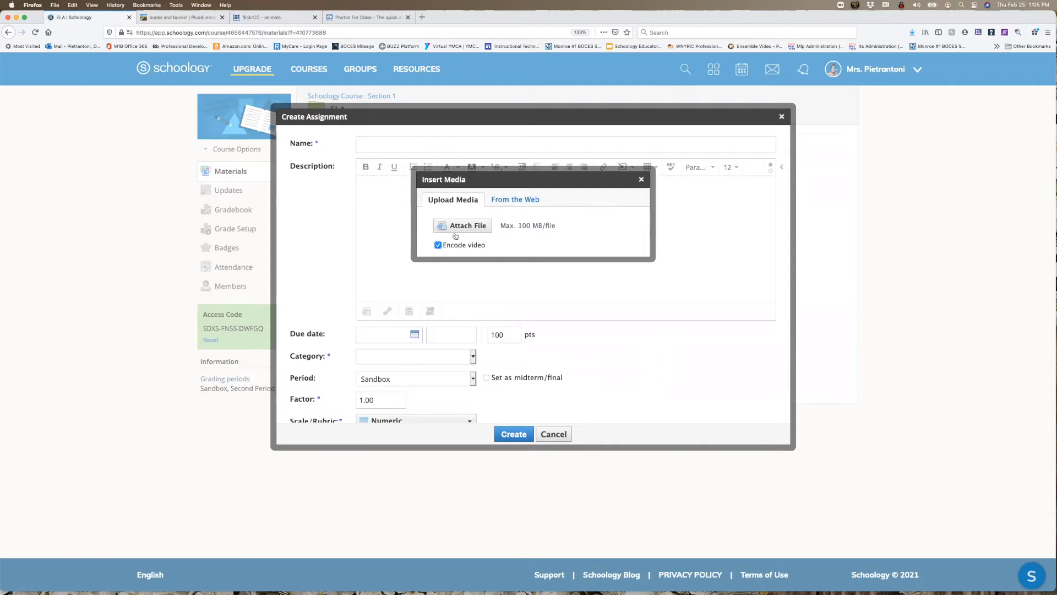
pyautogui.moveTo(452, 248)
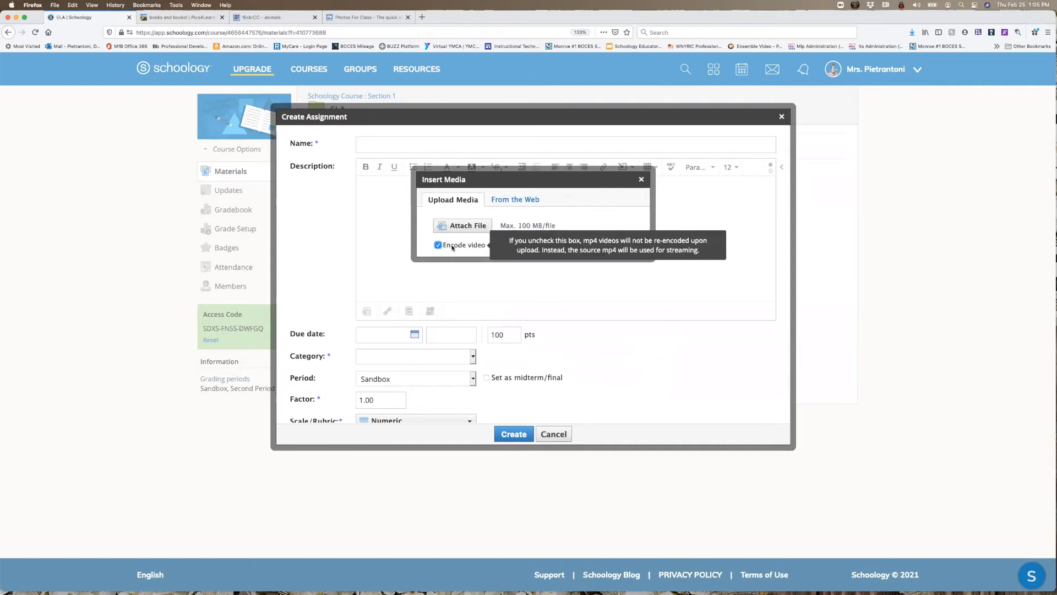
pyautogui.click(453, 226)
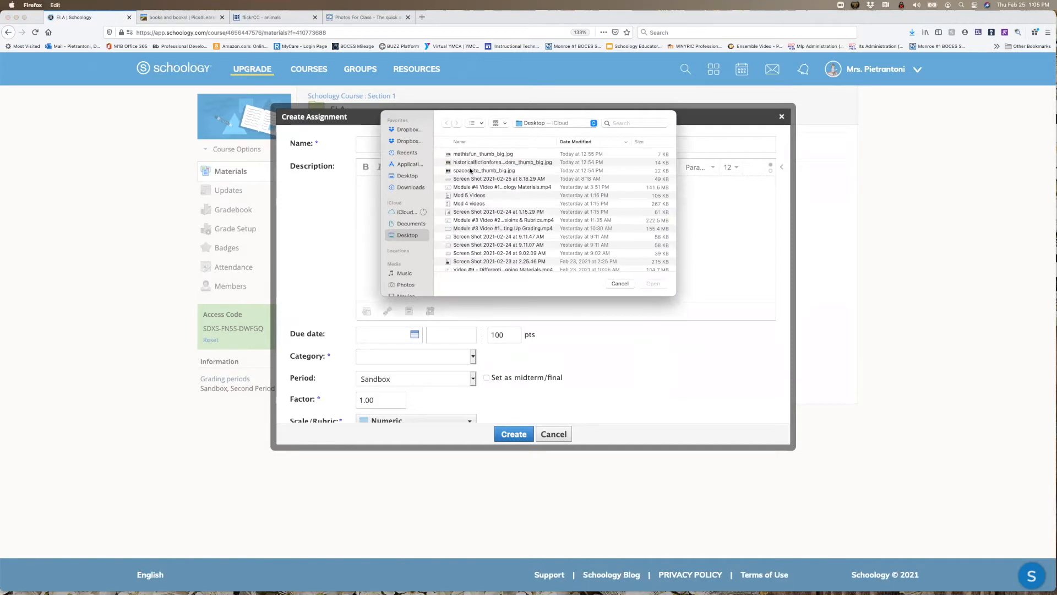
pyautogui.click(471, 170)
pyautogui.click(652, 283)
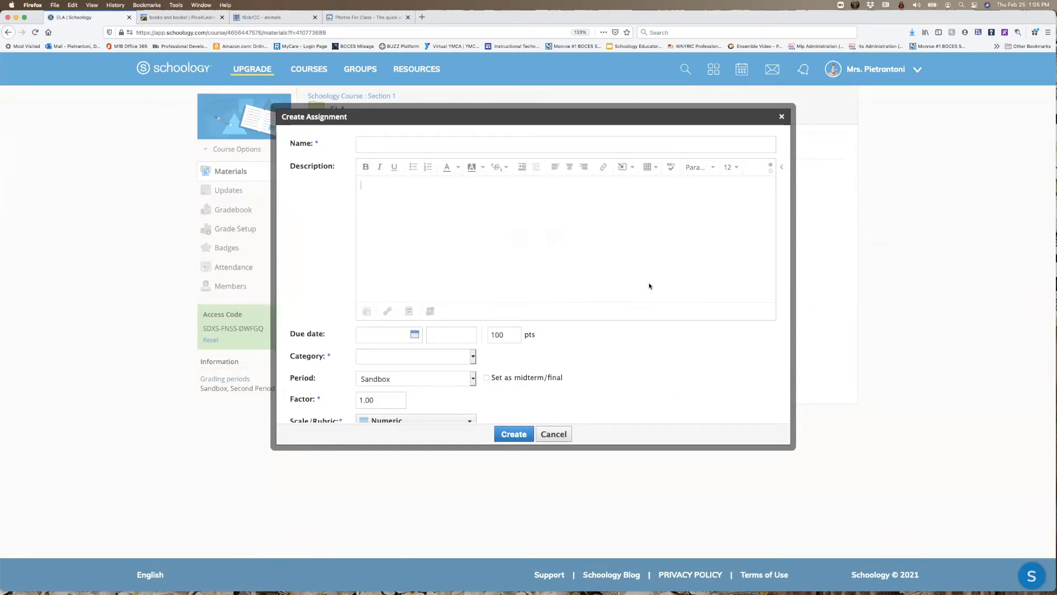
pyautogui.click(485, 263)
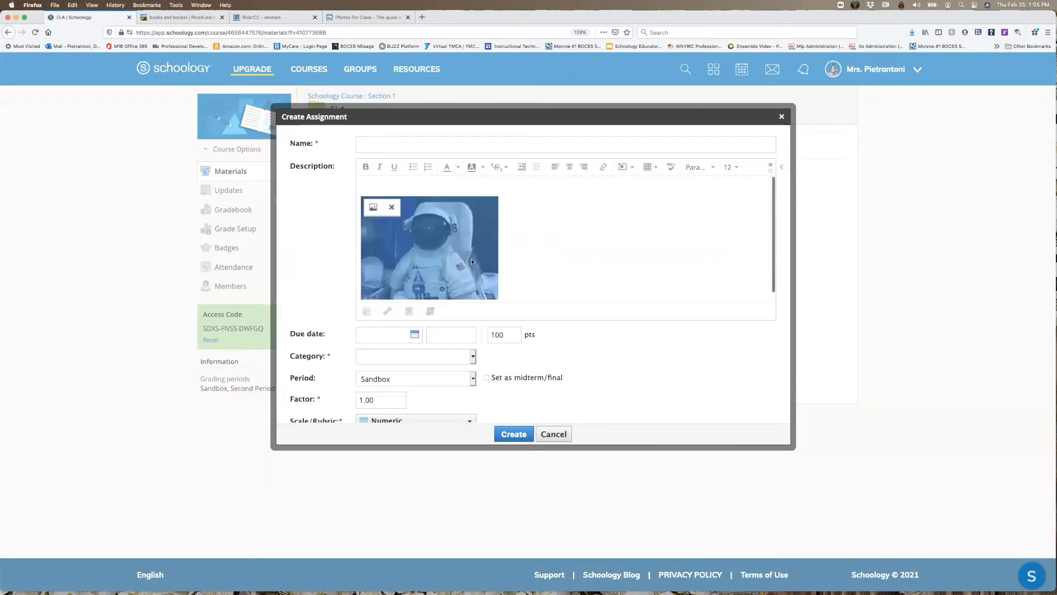
pyautogui.click(570, 166)
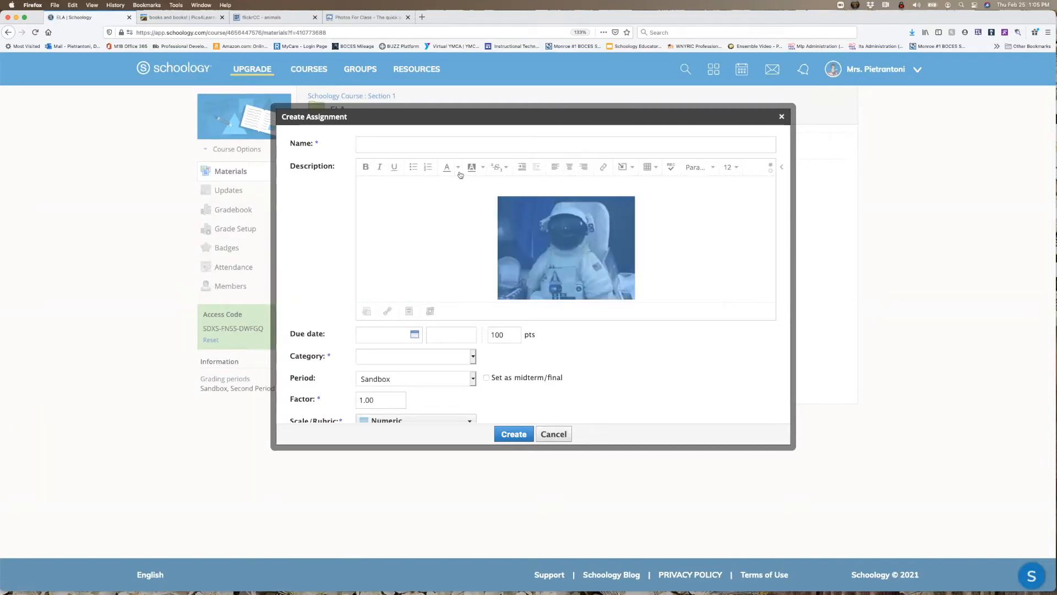
# - Create the assignment with the name Space and the category (Ungraded)
pyautogui.click(414, 144)
pyautogui.write('Space')
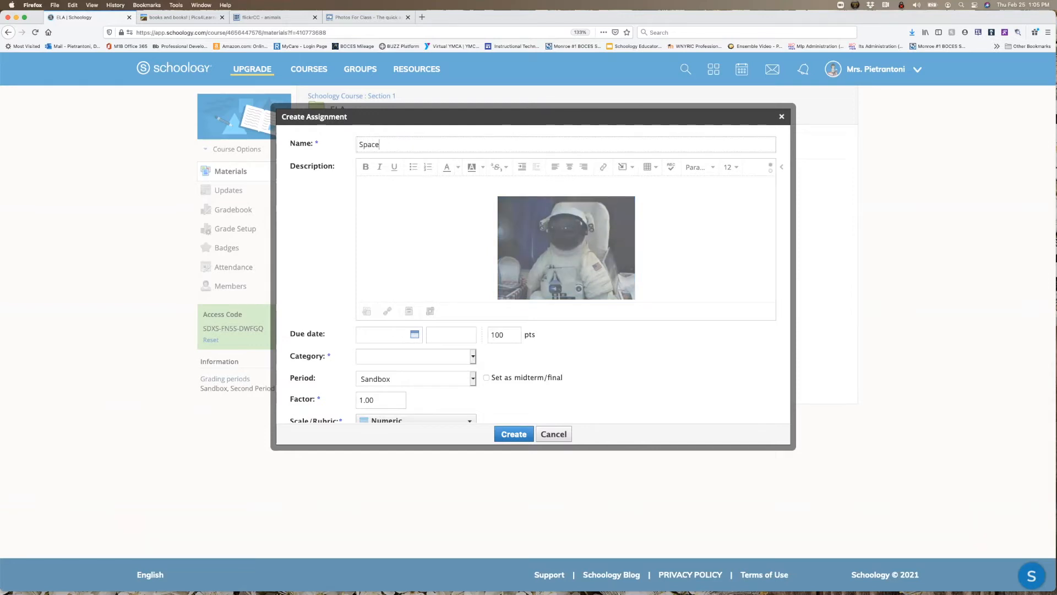
pyautogui.click(466, 358)
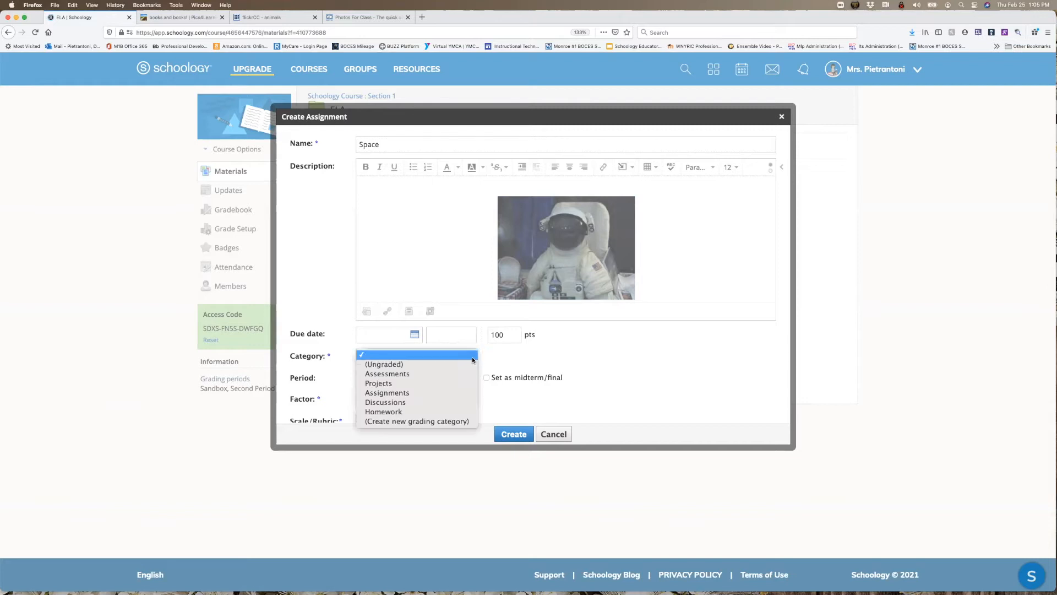
pyautogui.click(453, 368)
pyautogui.scroll(-3, 476, 392)
pyautogui.scroll(3, 476, 392)
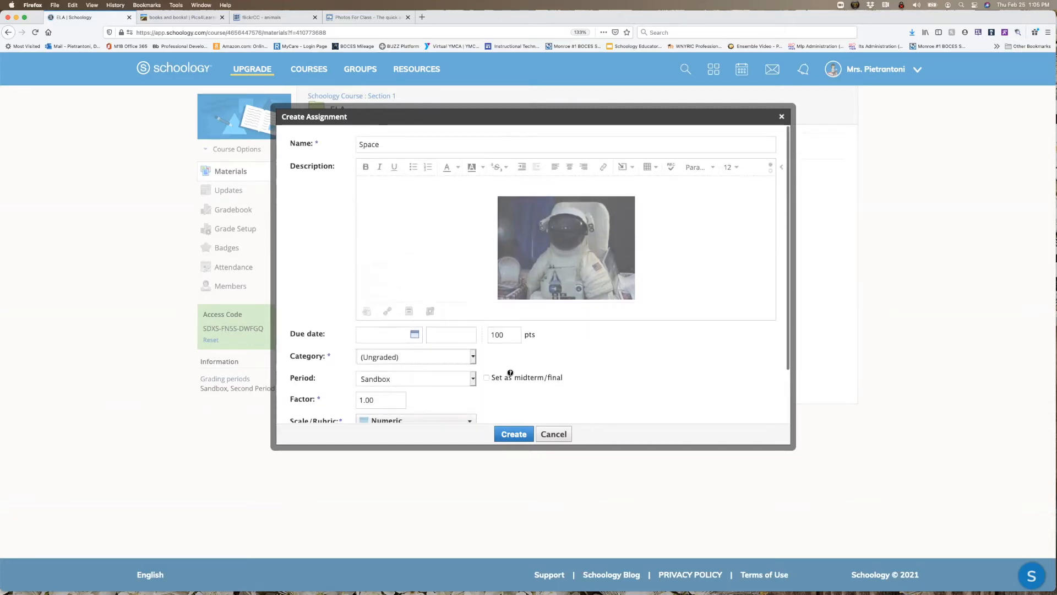
pyautogui.click(512, 440)
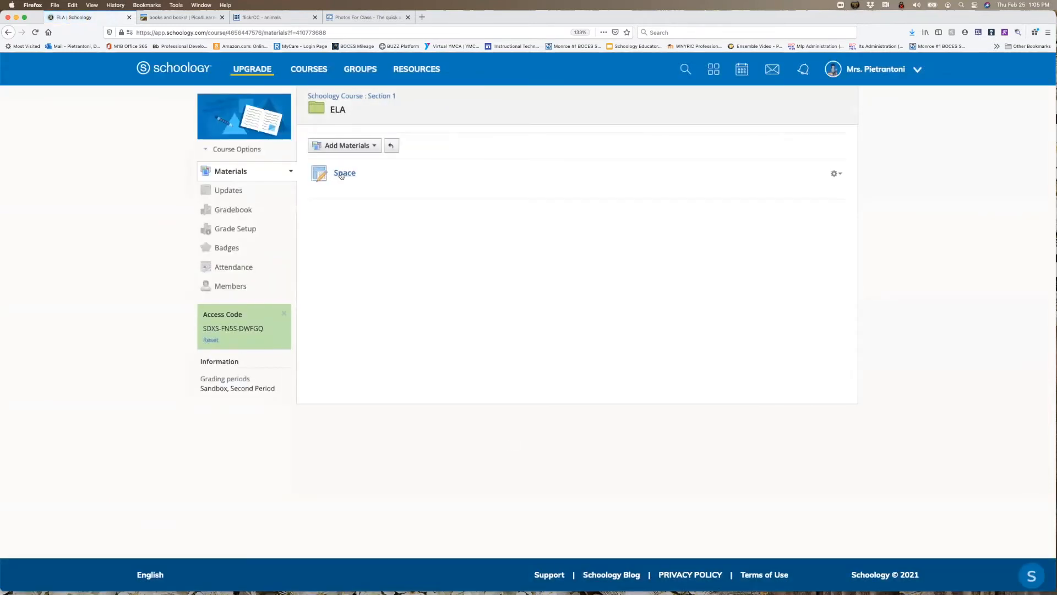
# - Open the Space assignment to check how its image displays, and return to the ELA folder
pyautogui.click(342, 174)
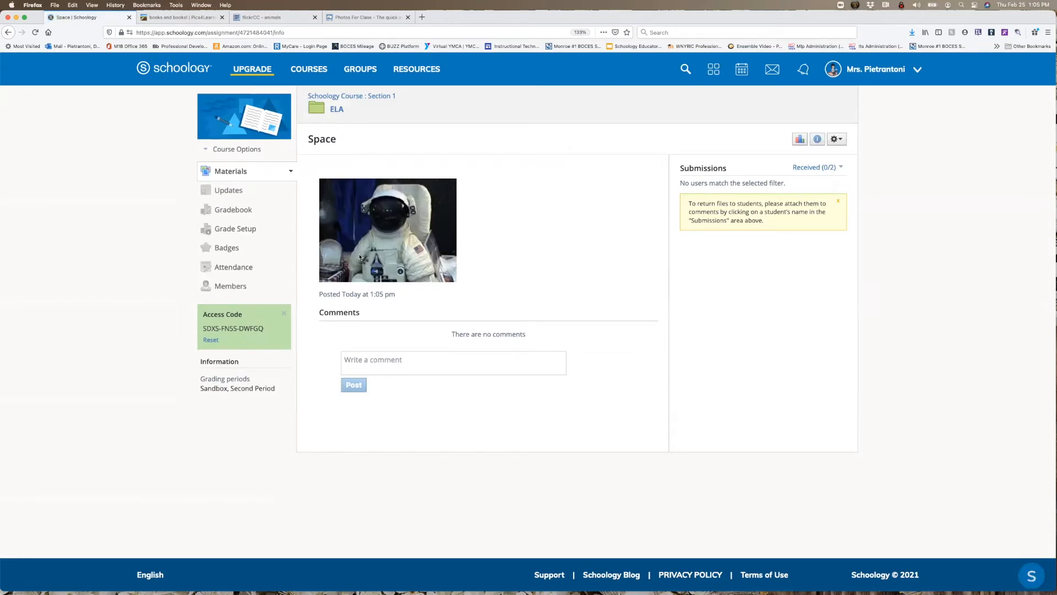
pyautogui.click(336, 110)
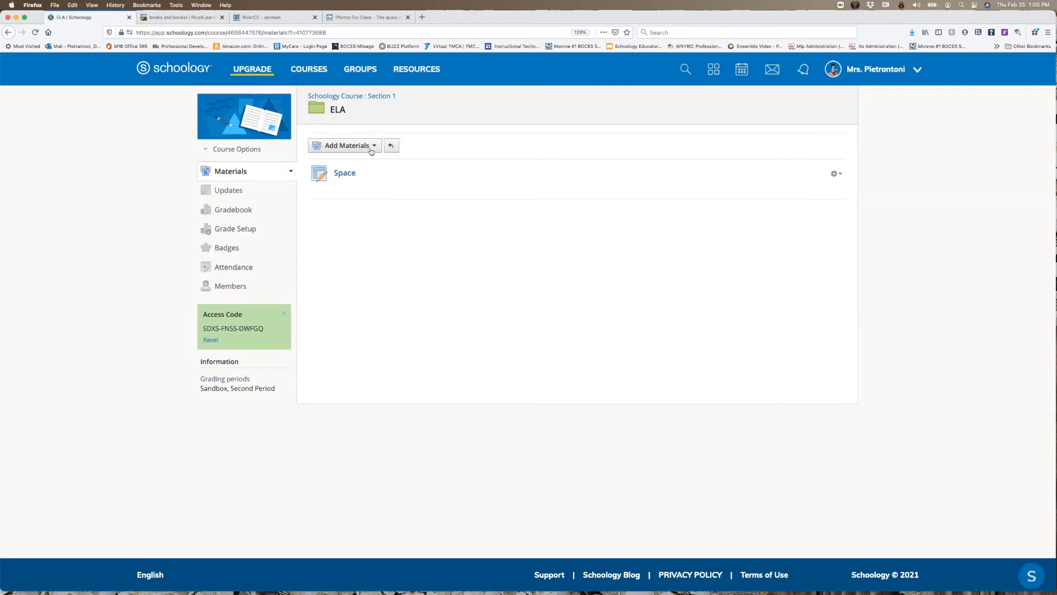
# - Switch to flickrCC, select the bird on the snowy branch from the animals results, and copy the image
pyautogui.click(270, 17)
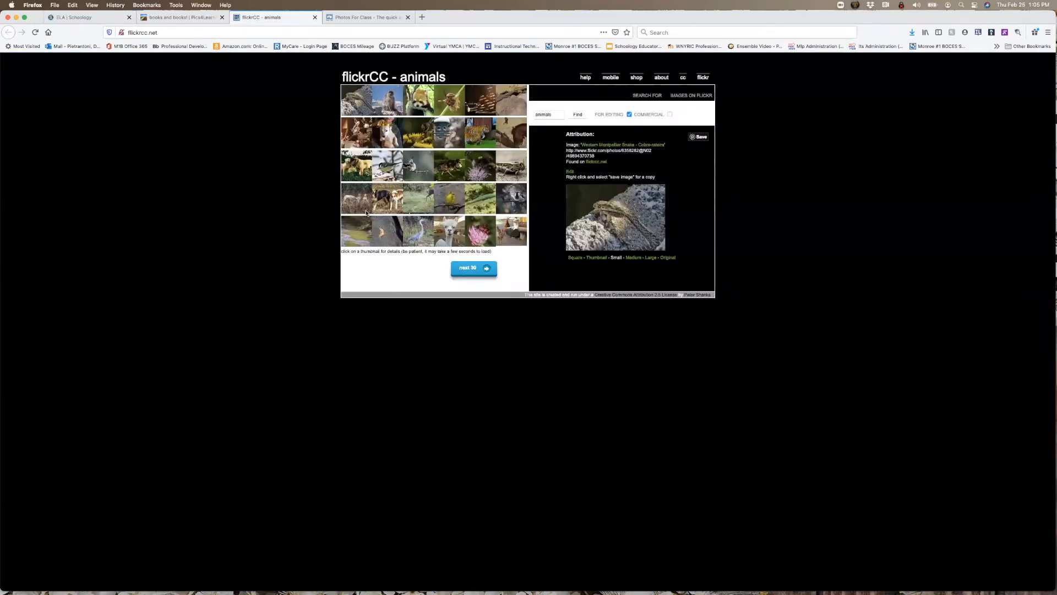
pyautogui.click(385, 168)
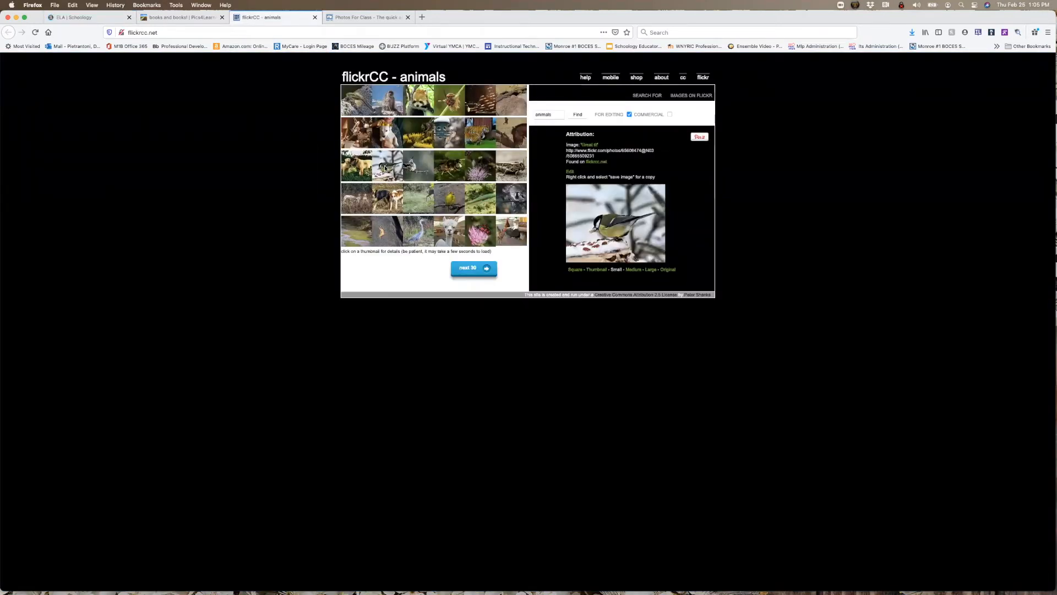
pyautogui.rightClick(611, 210)
pyautogui.click(623, 220)
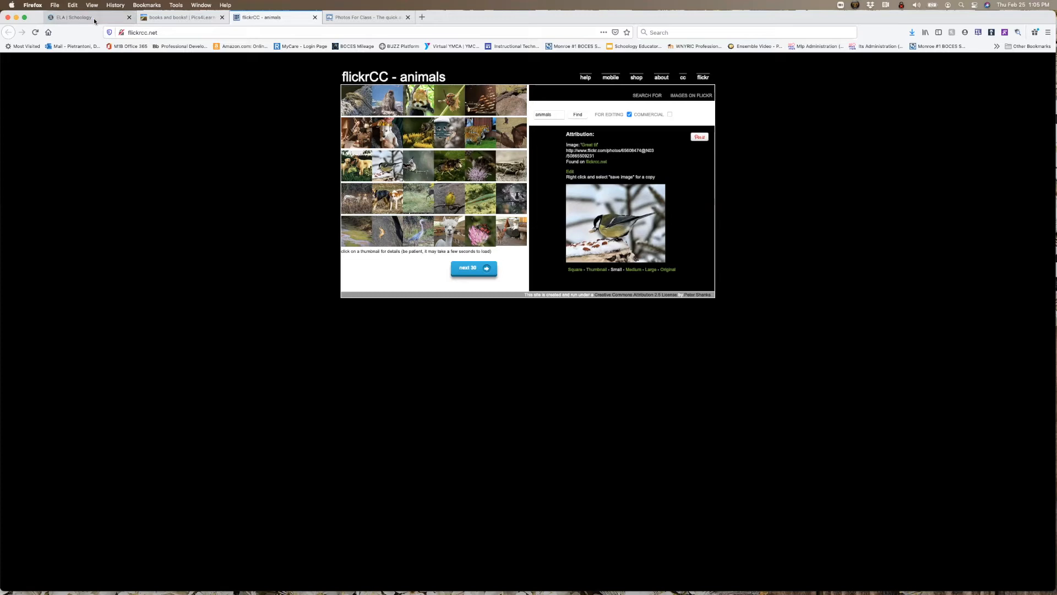
# - Start a new page in Schoology's ELA folder, paste the copied bird image into its content, and center it
pyautogui.click(77, 17)
pyautogui.click(347, 146)
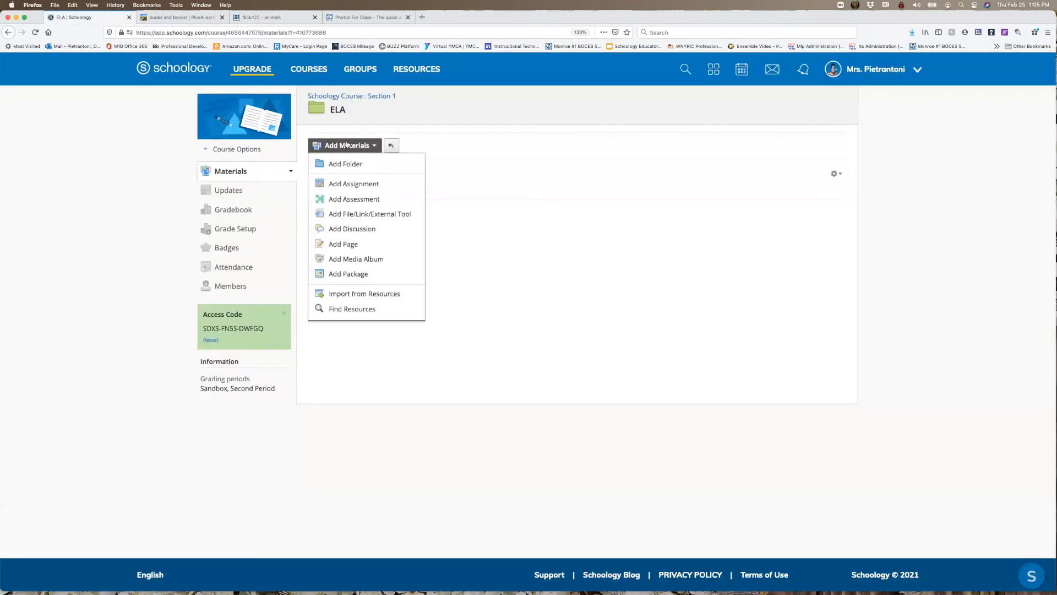
pyautogui.click(342, 245)
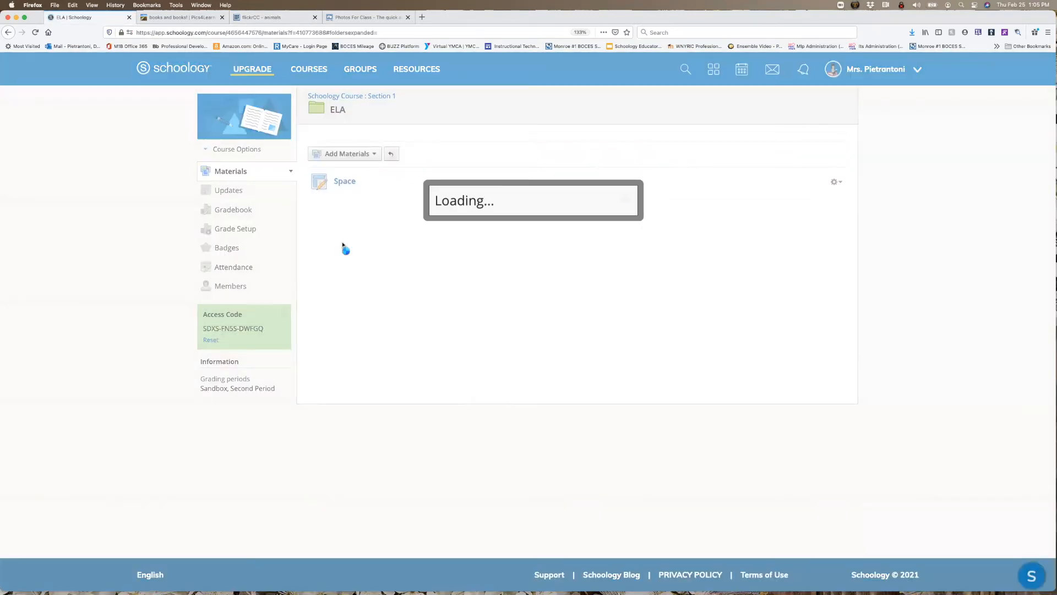
pyautogui.press('super+v')
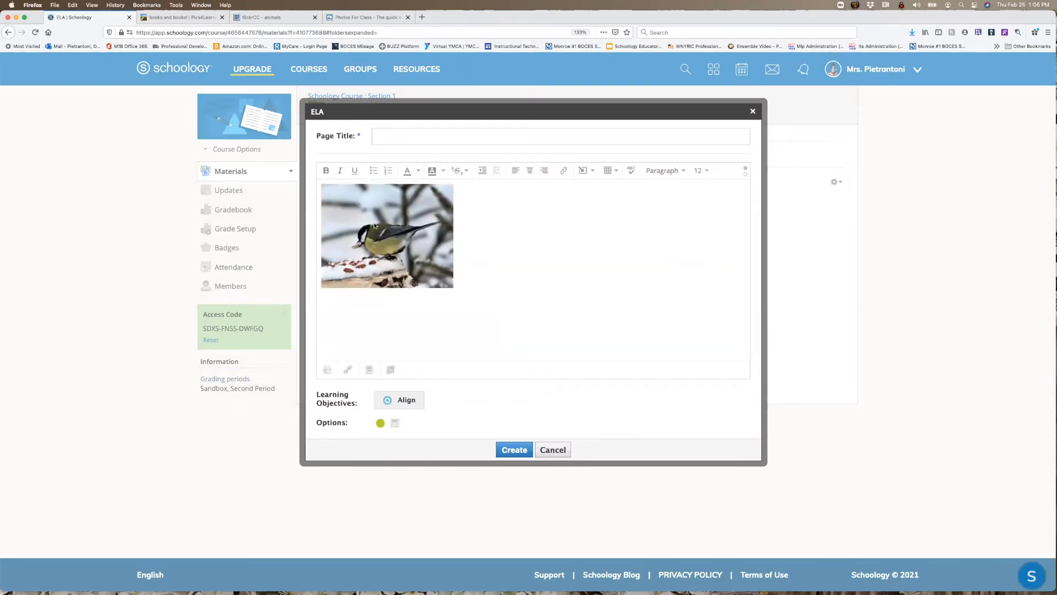
pyautogui.click(530, 170)
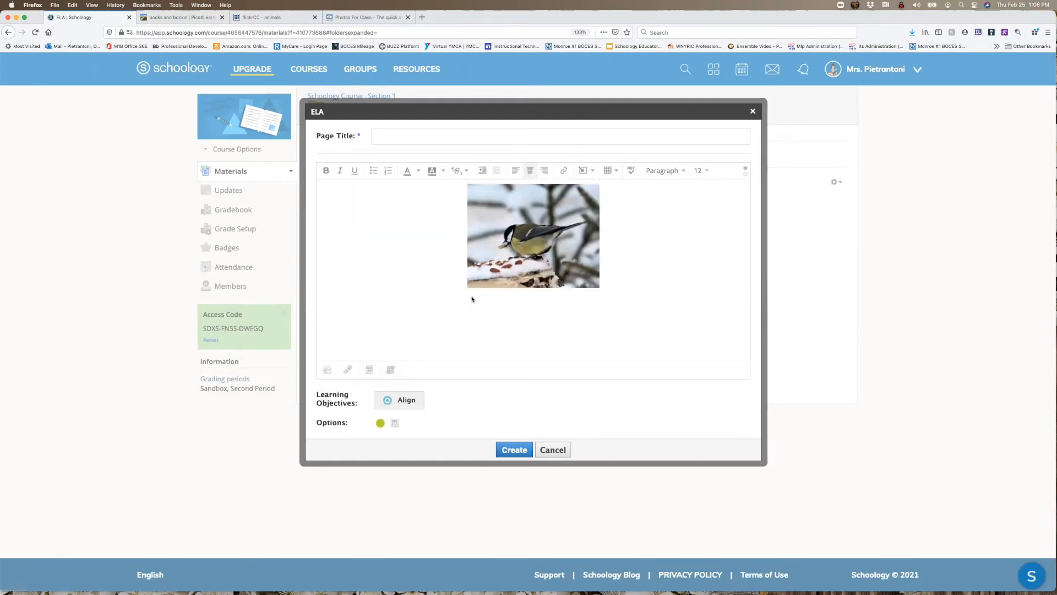
# - Give the bird image a border of 5 in its image settings
pyautogui.click(515, 253)
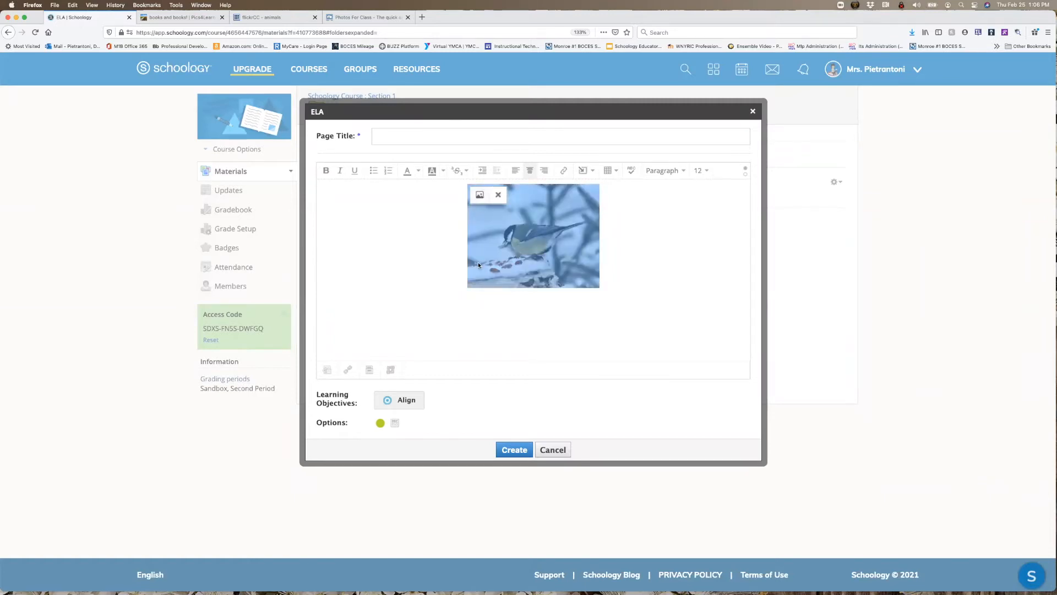
pyautogui.click(480, 197)
pyautogui.scroll(-1, 557, 178)
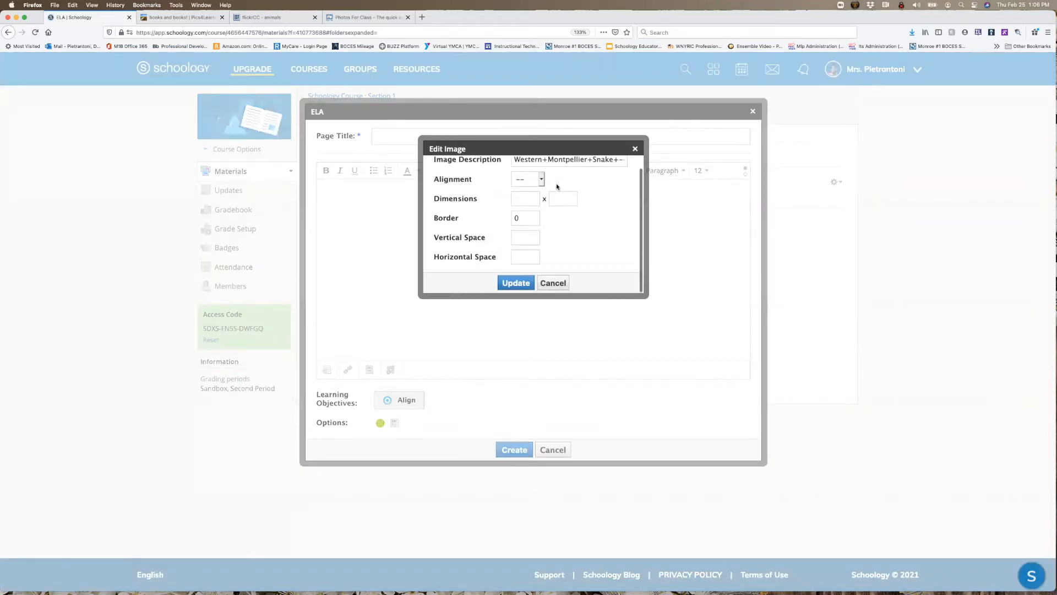
pyautogui.click(541, 179)
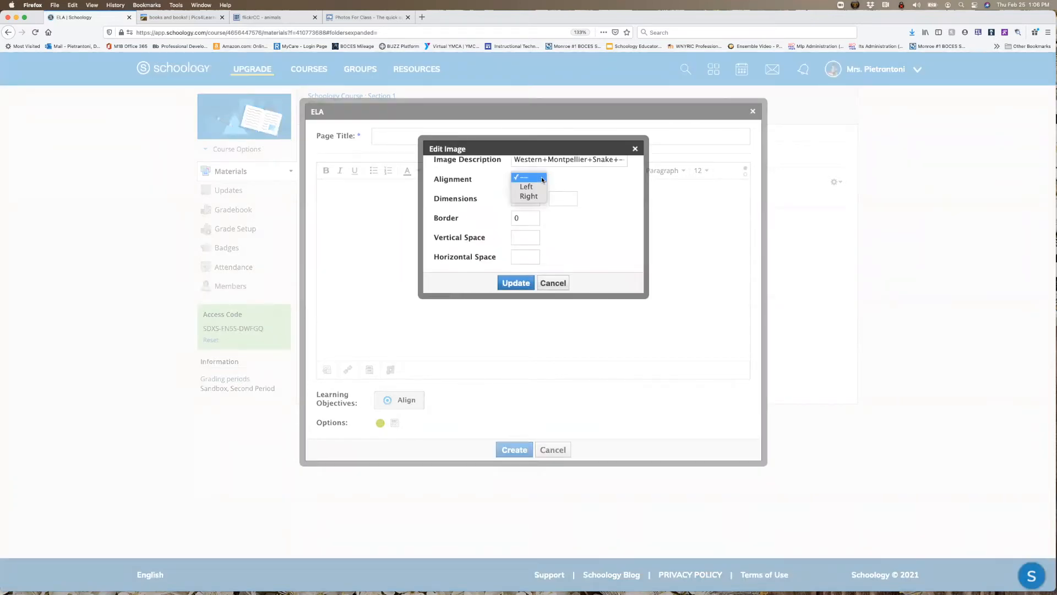
pyautogui.click(549, 218)
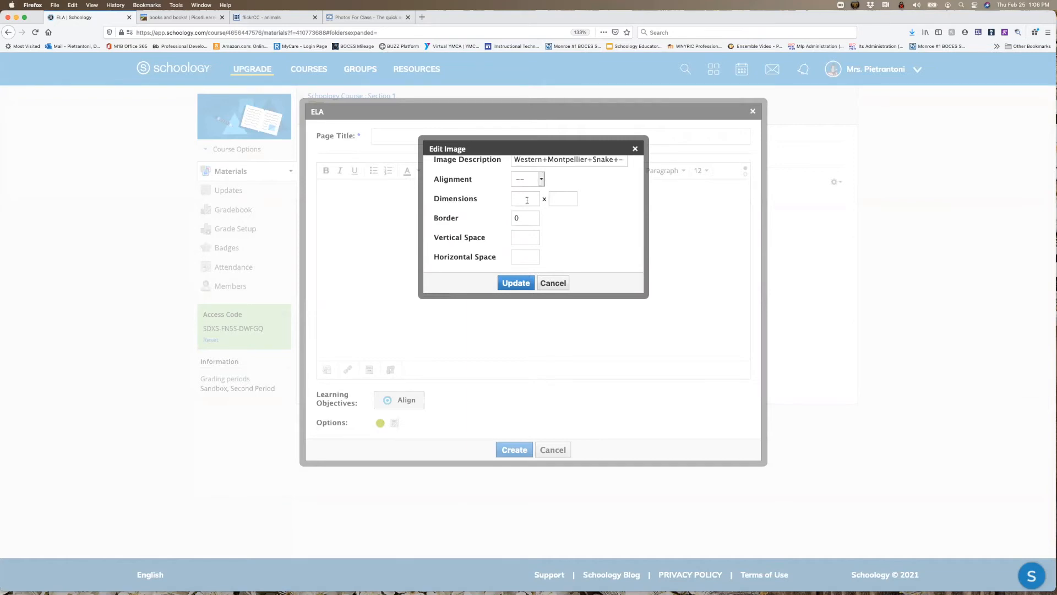
pyautogui.press('BackSpace')
pyautogui.write('5')
pyautogui.click(522, 282)
# - Set the bird image's dimensions to 150 x 150
pyautogui.click(501, 202)
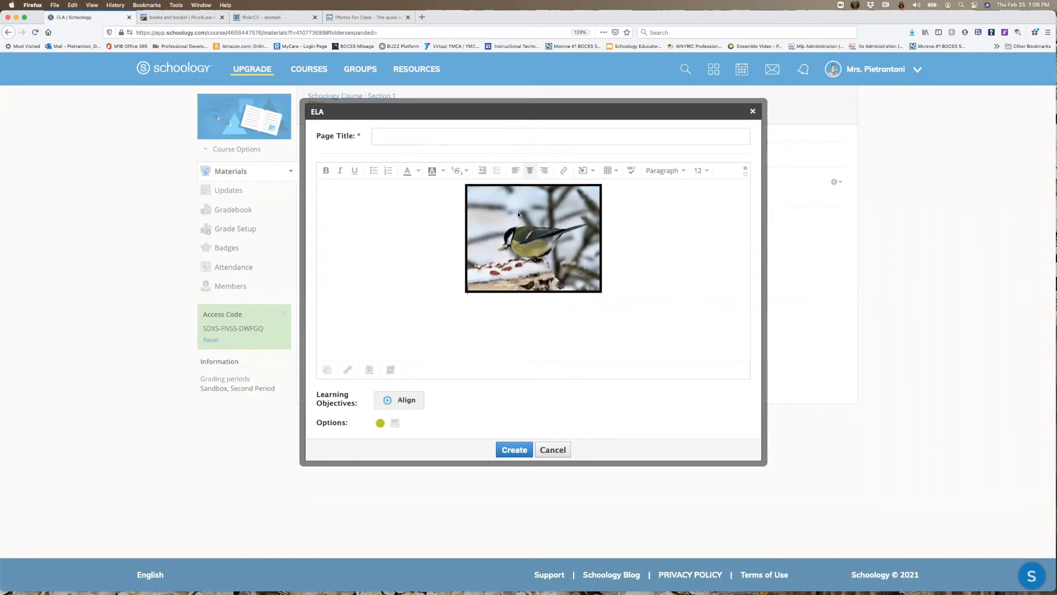
pyautogui.click(485, 202)
pyautogui.click(478, 195)
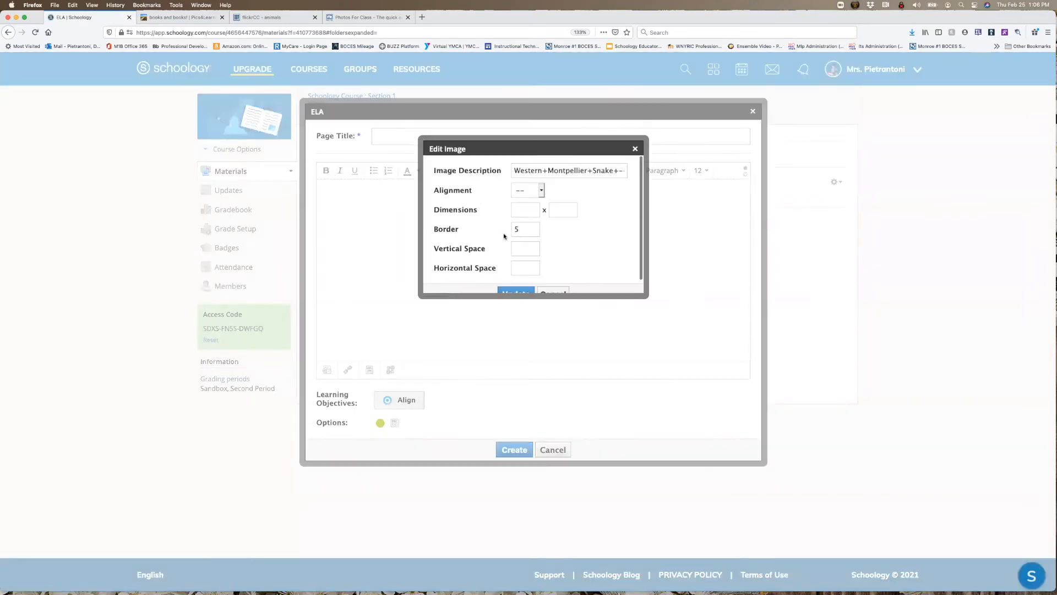
pyautogui.click(522, 211)
pyautogui.write('150')
pyautogui.click(556, 212)
pyautogui.write('150')
pyautogui.click(515, 290)
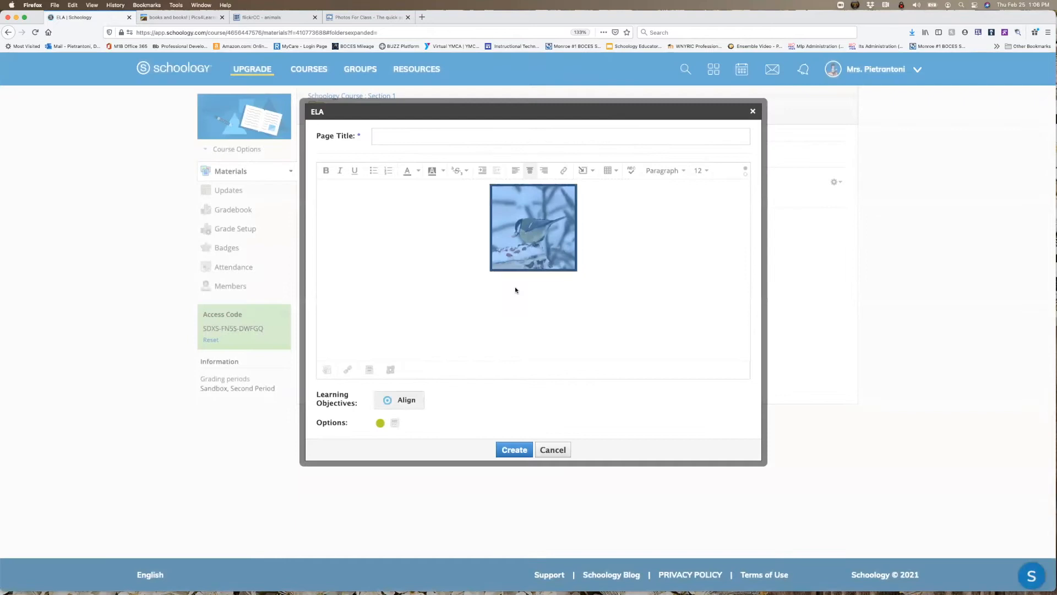
# - Create the page with the title Page, and view it before returning to the ELA folder
pyautogui.moveTo(537, 223)
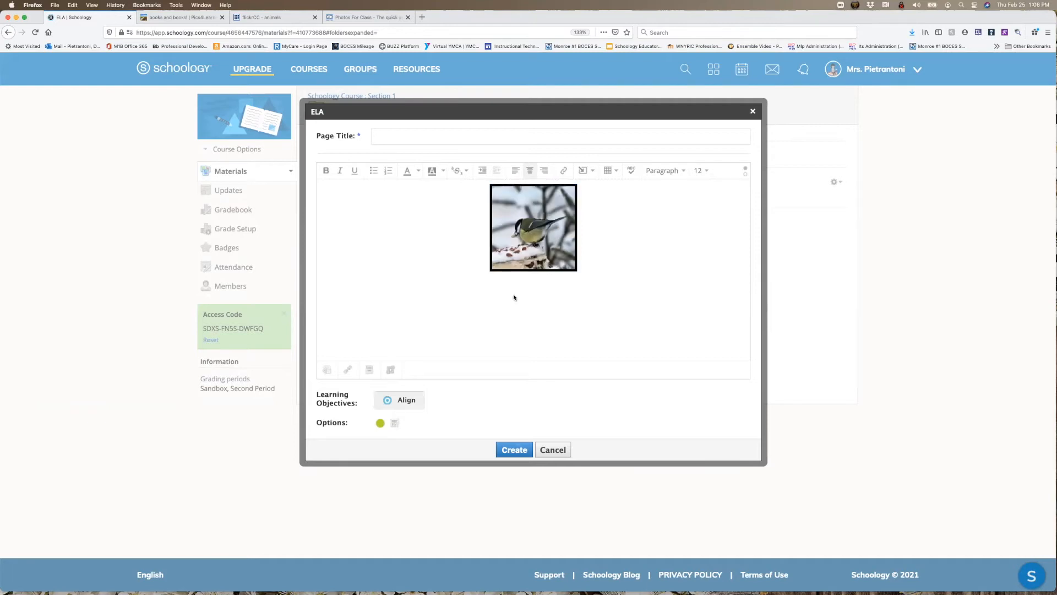
pyautogui.write('Page')
pyautogui.click(504, 445)
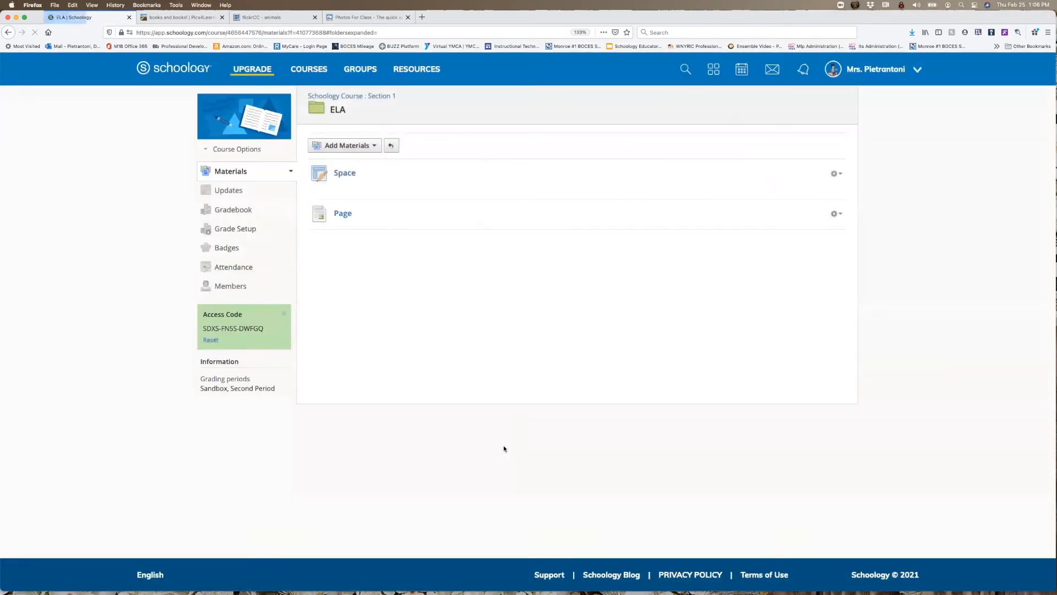
pyautogui.click(343, 215)
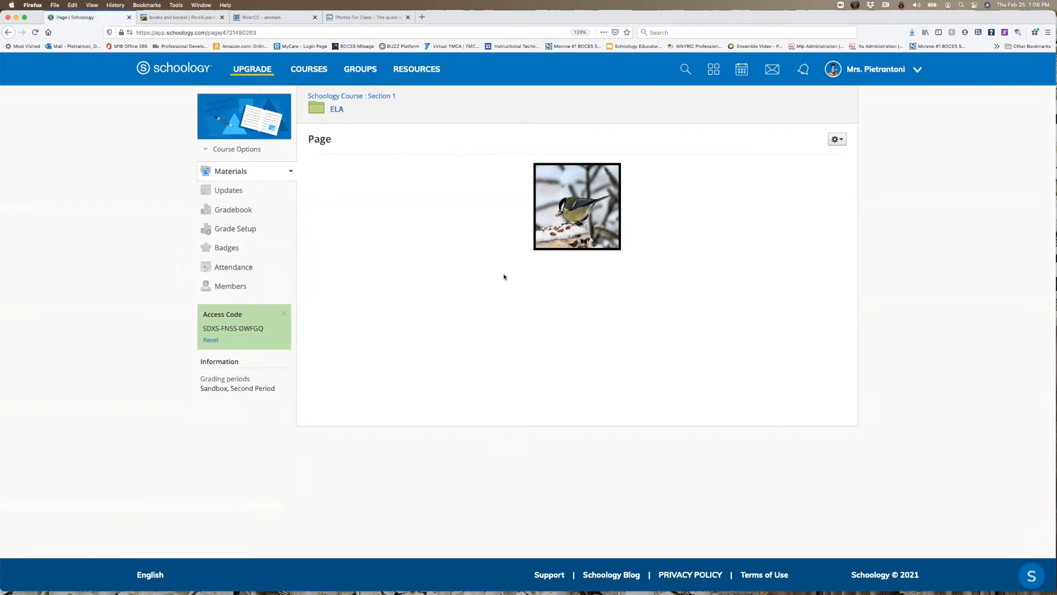
pyautogui.click(337, 110)
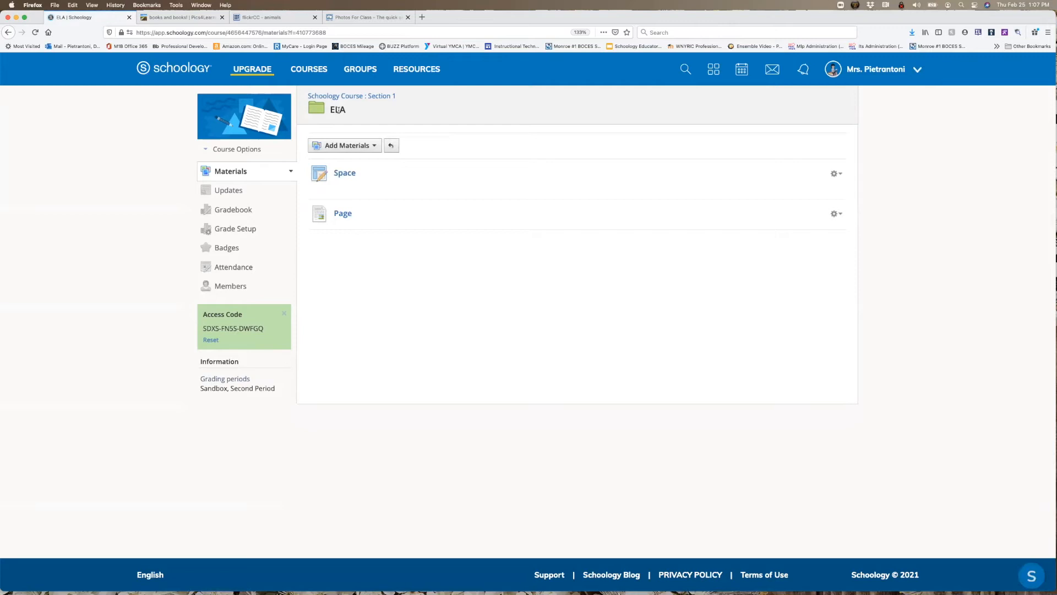
# - Switch to flickrCC, select the llama photo from the animals results, and copy its image location
pyautogui.click(300, 18)
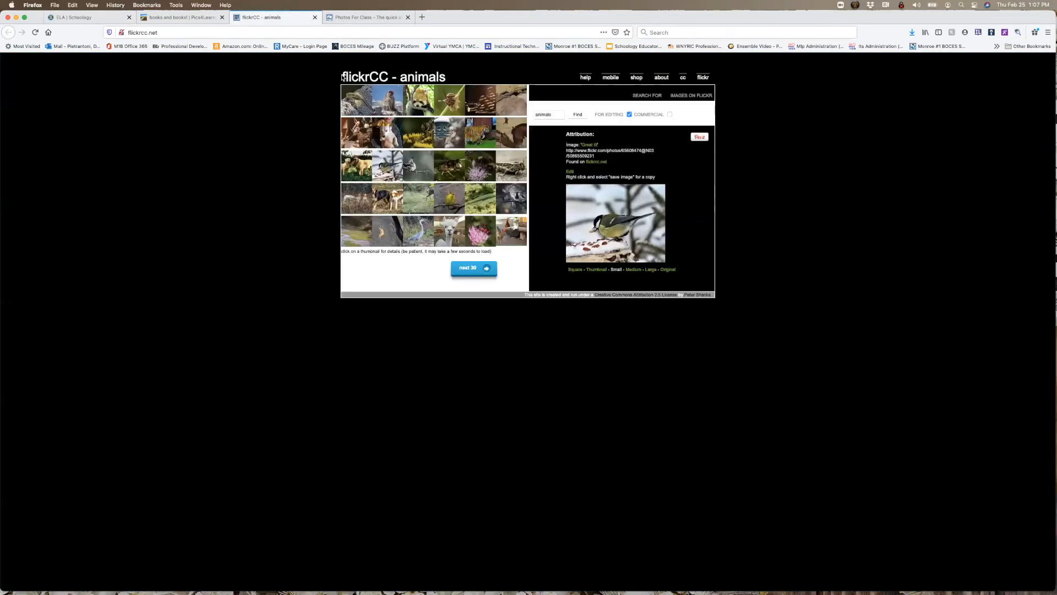
pyautogui.click(382, 197)
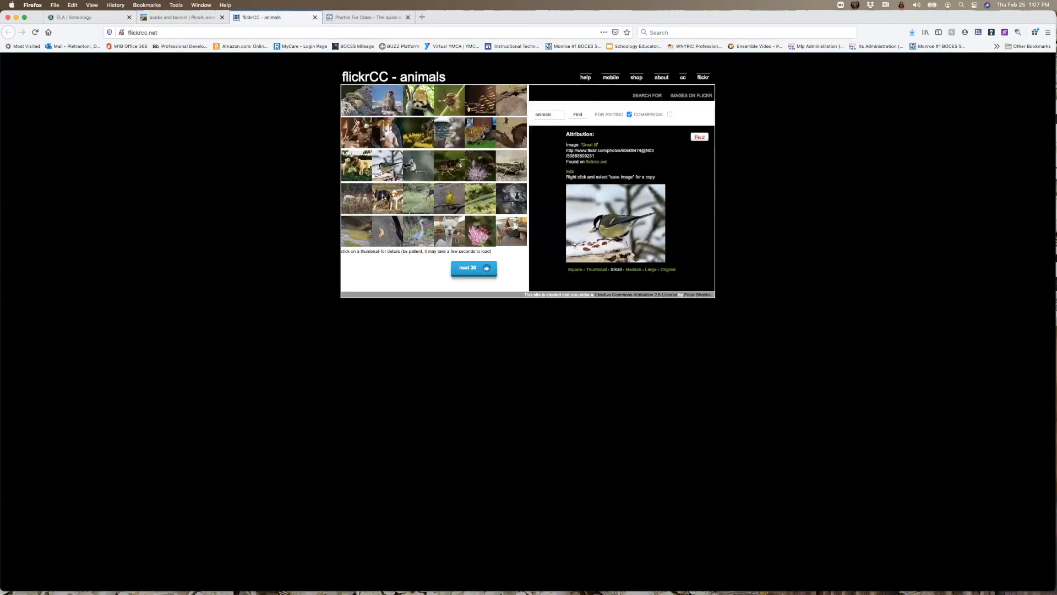
pyautogui.click(456, 231)
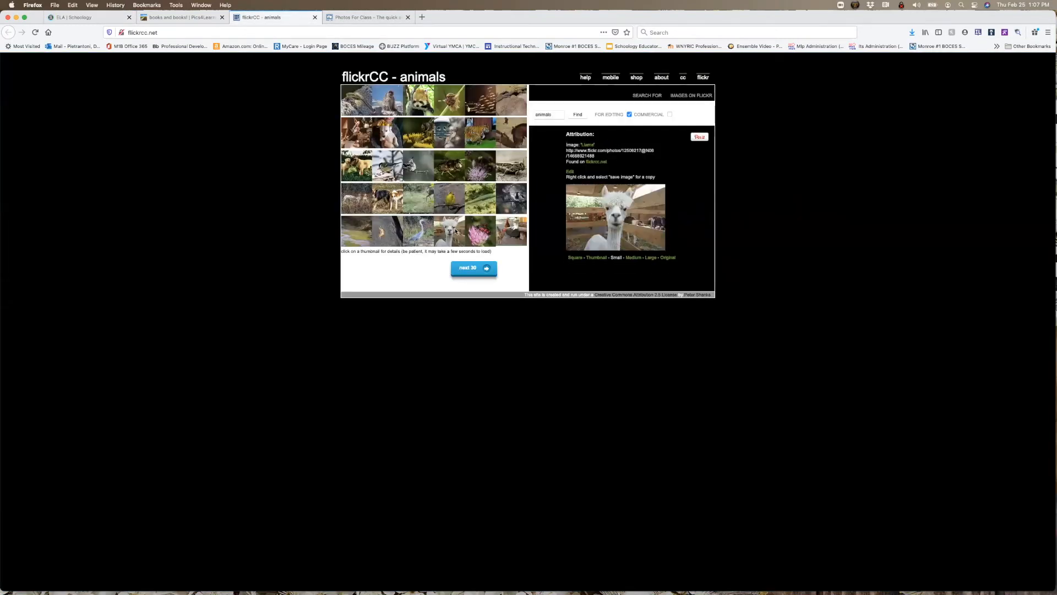
pyautogui.rightClick(598, 218)
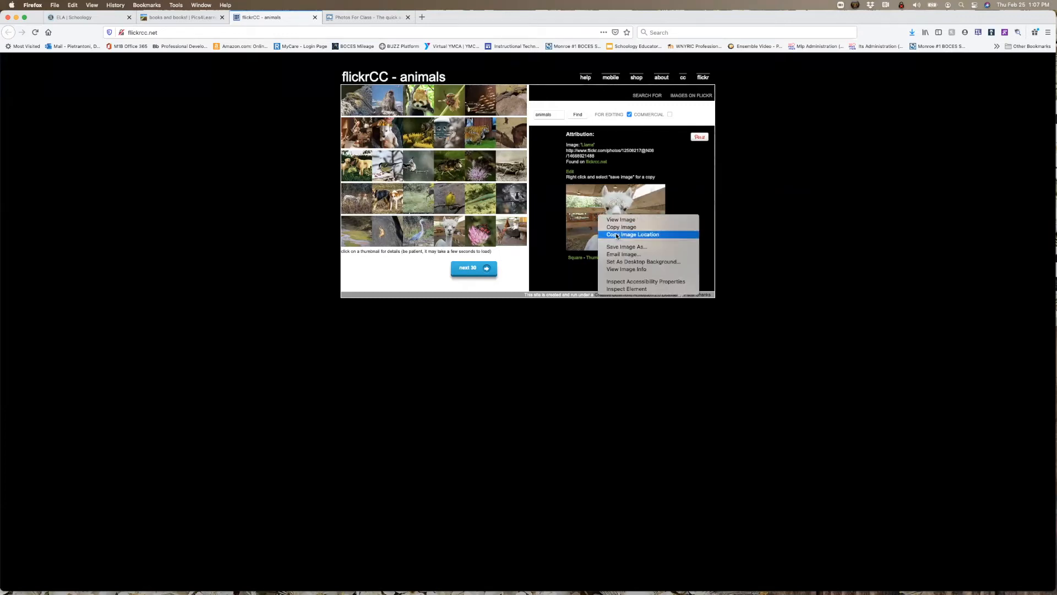
pyautogui.click(616, 235)
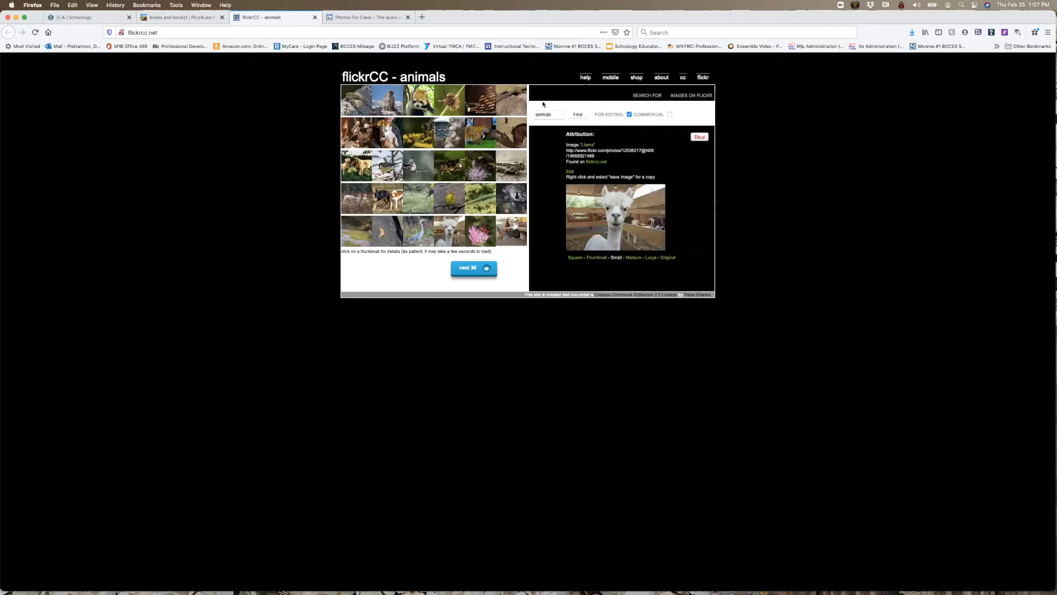
# - Start a new discussion in Schoology's ELA folder and insert the llama image into its description from the copied web link
pyautogui.click(83, 17)
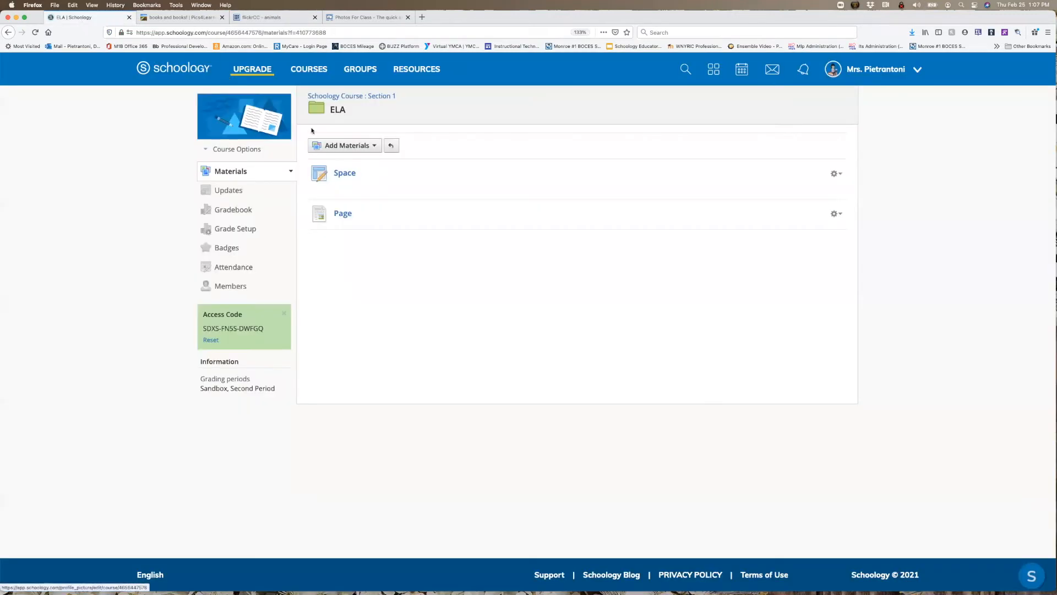
pyautogui.click(324, 145)
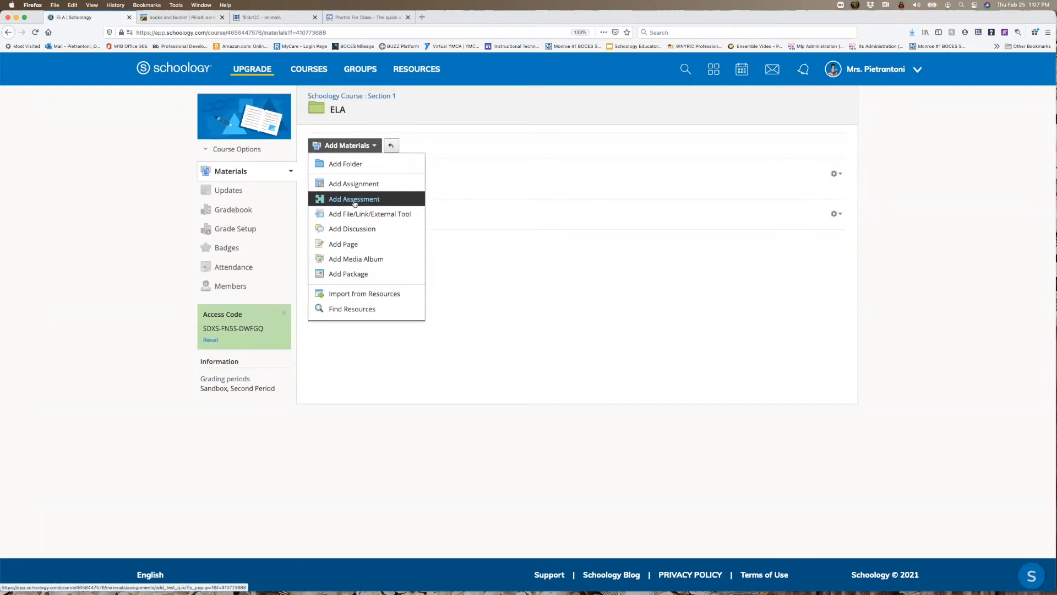
pyautogui.click(352, 230)
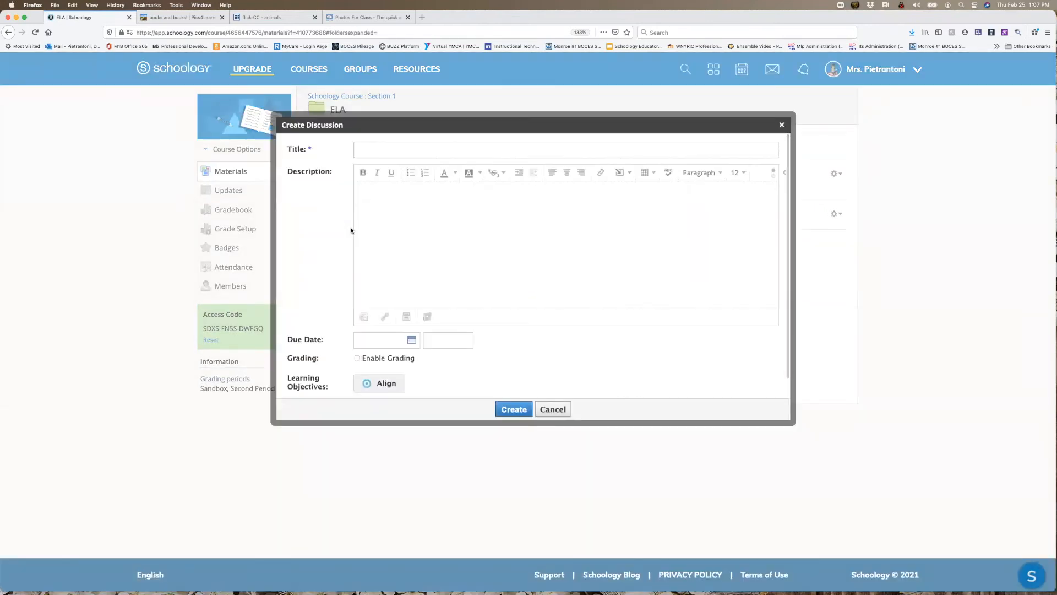
pyautogui.click(620, 172)
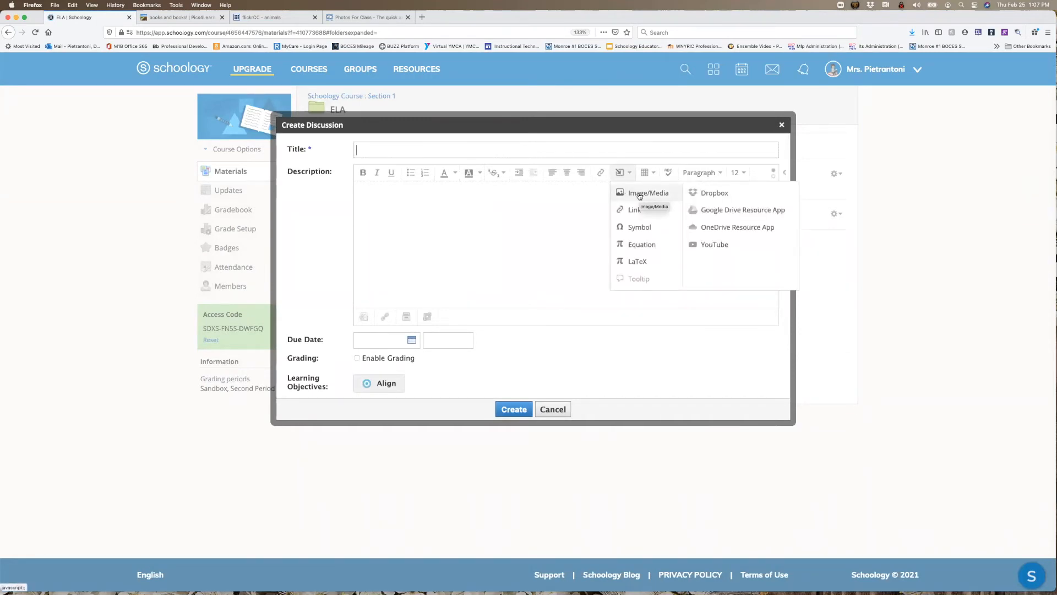
pyautogui.click(638, 194)
pyautogui.click(520, 203)
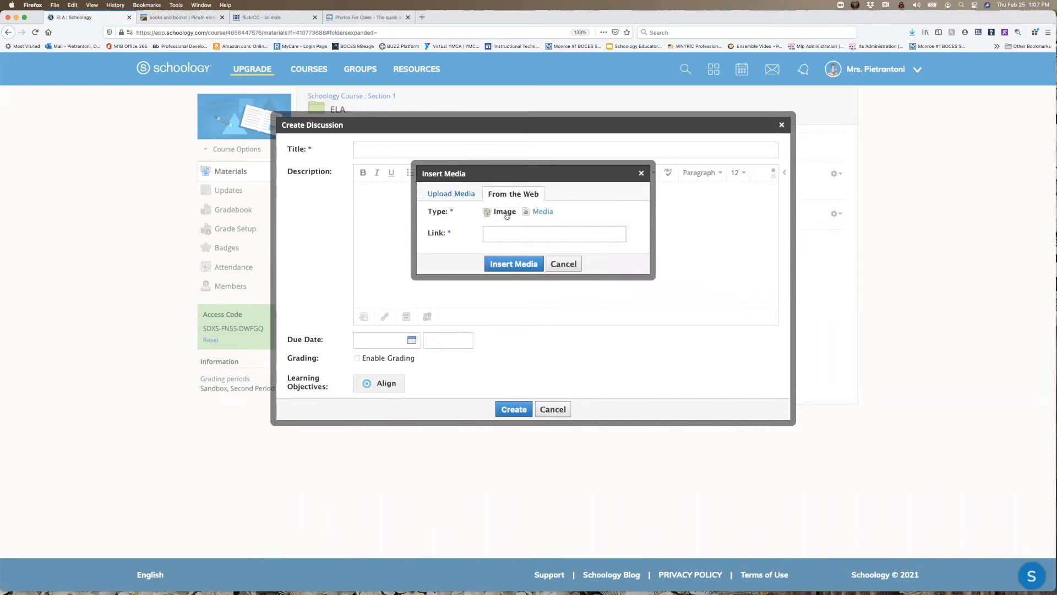
pyautogui.click(493, 235)
pyautogui.press('super+v')
pyautogui.click(499, 263)
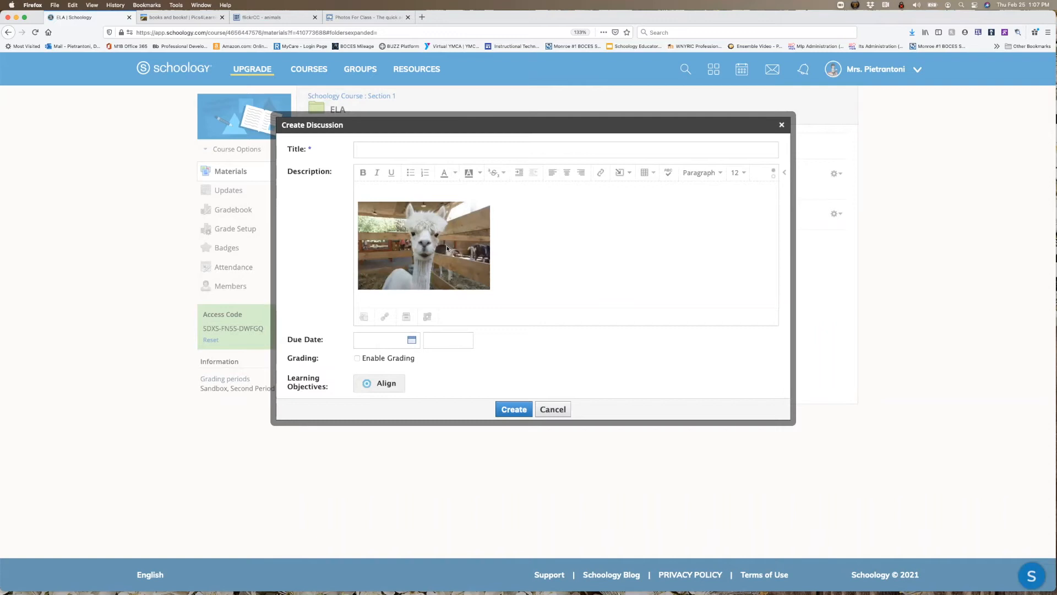
# - Create the discussion with the title Llama and open it from the ELA folder
pyautogui.click(456, 152)
pyautogui.write('Llama')
pyautogui.click(503, 410)
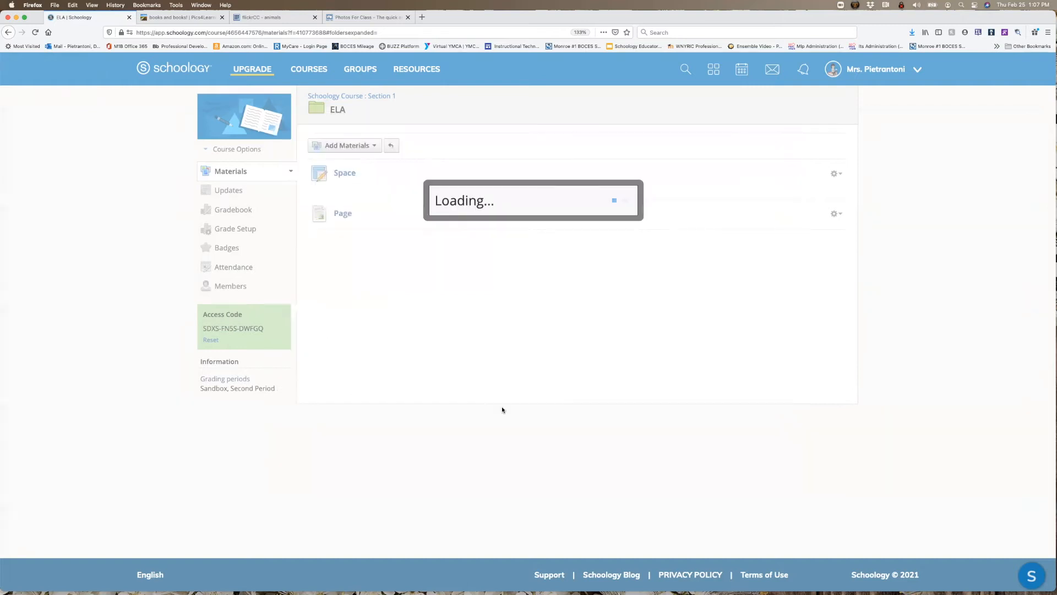
pyautogui.click(346, 243)
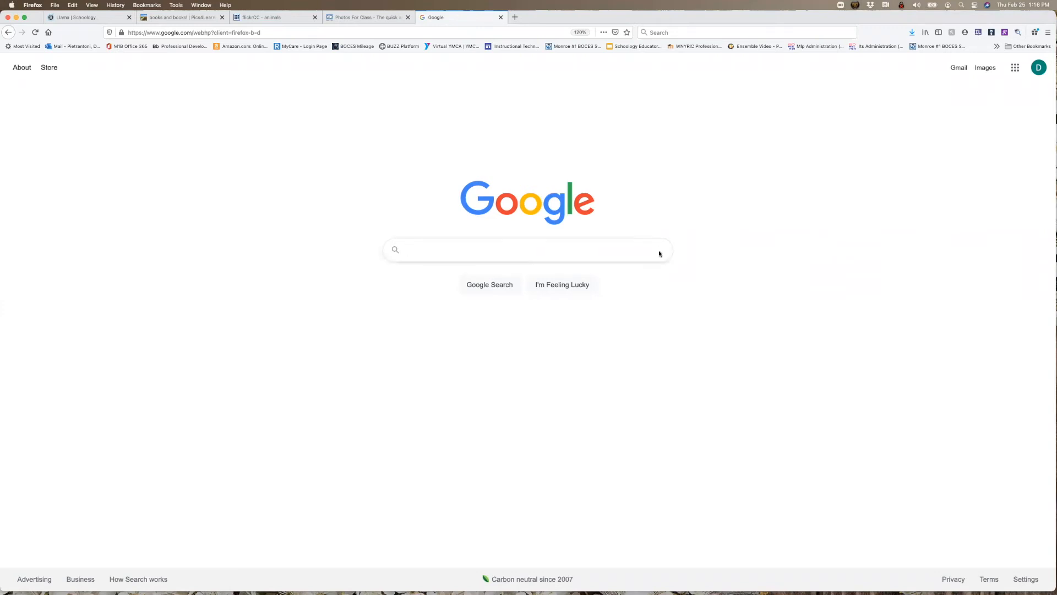
# - Search Google for cats and open the advanced search options for that query
pyautogui.write('cats')
pyautogui.press('Return')
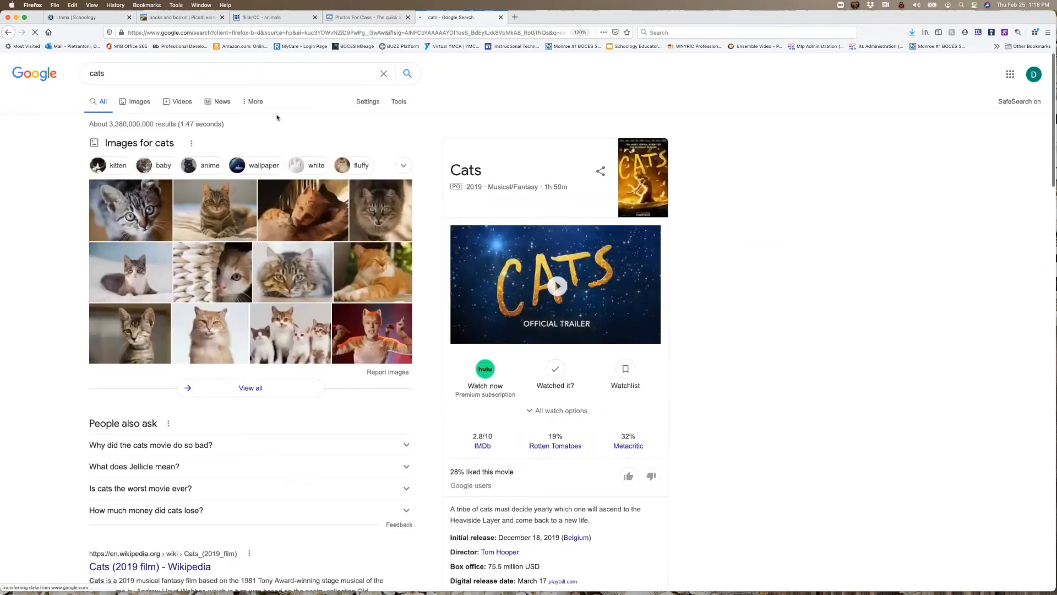
pyautogui.click(256, 103)
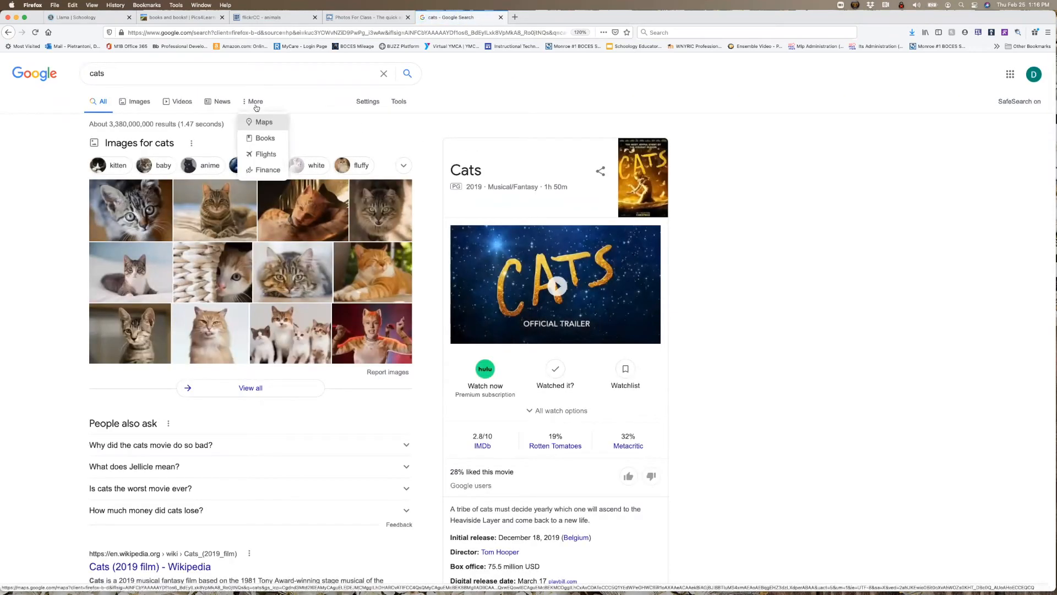
pyautogui.click(380, 103)
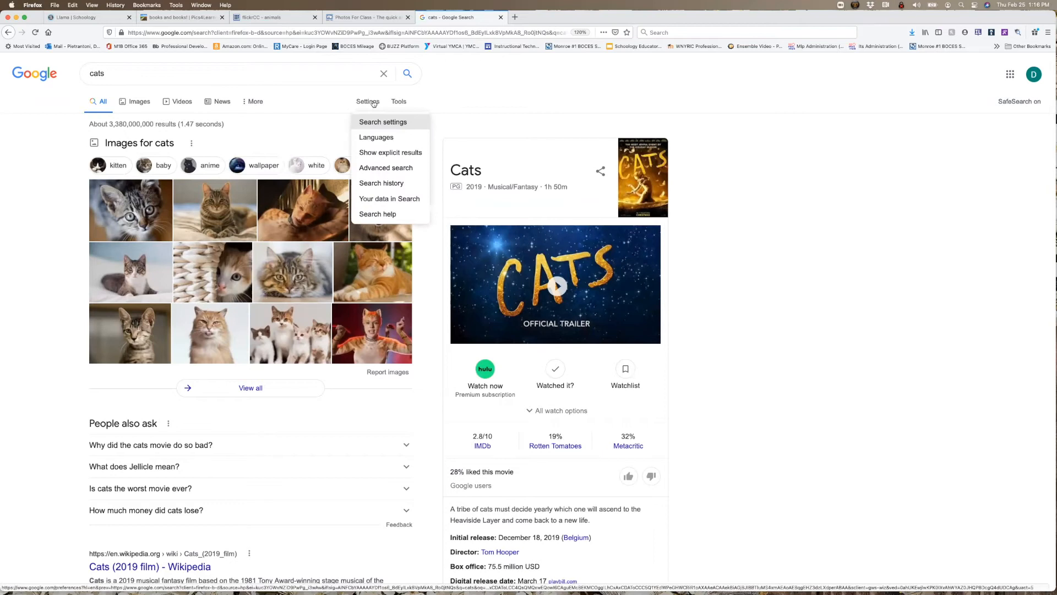
pyautogui.click(395, 173)
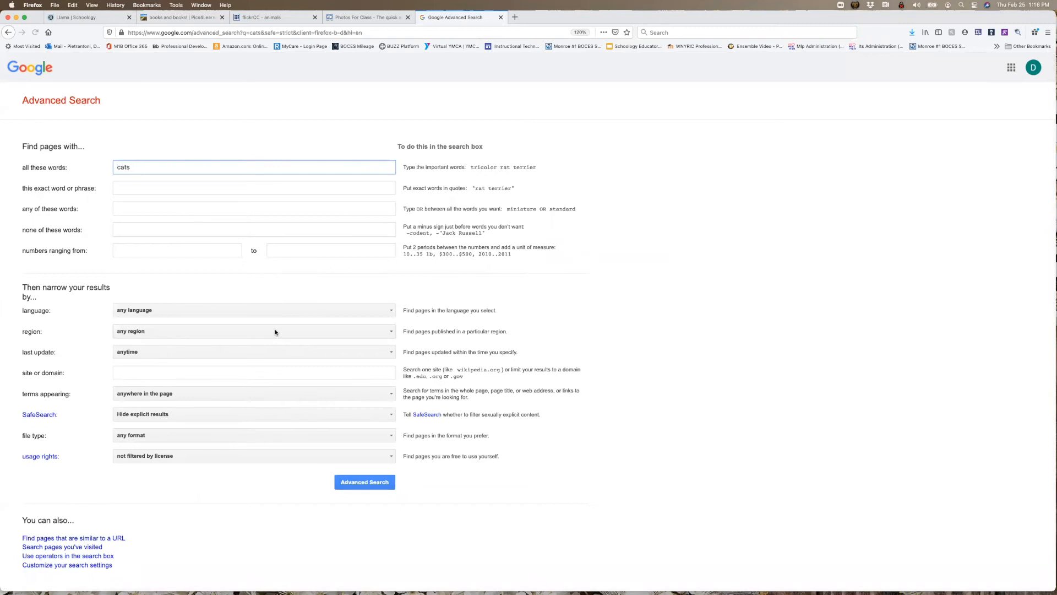
# - Limit the cats search to usage rights "free to use or share" and run the advanced search
pyautogui.scroll(-1, 275, 332)
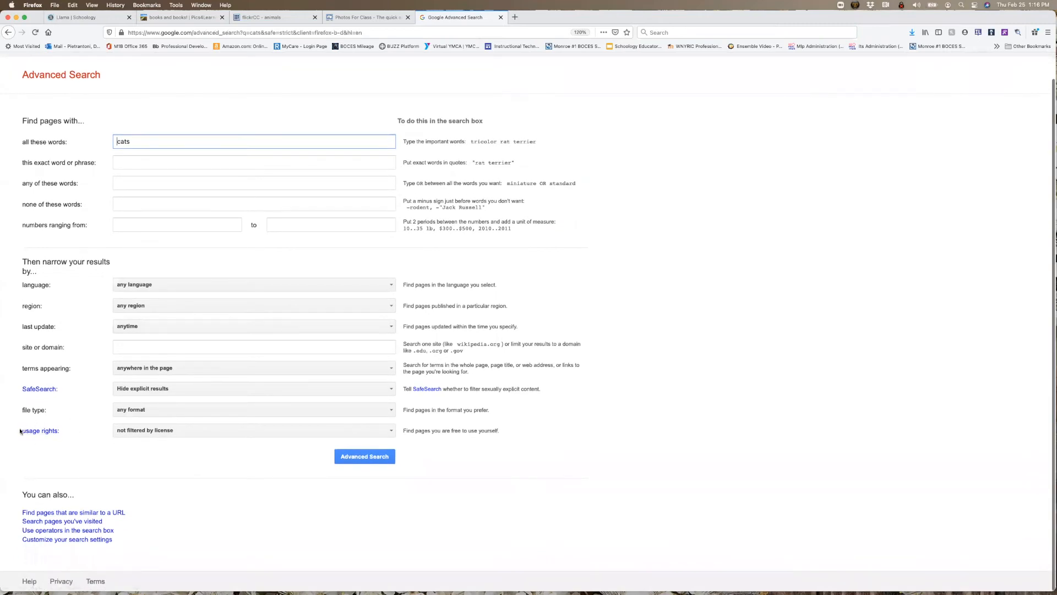
pyautogui.click(142, 432)
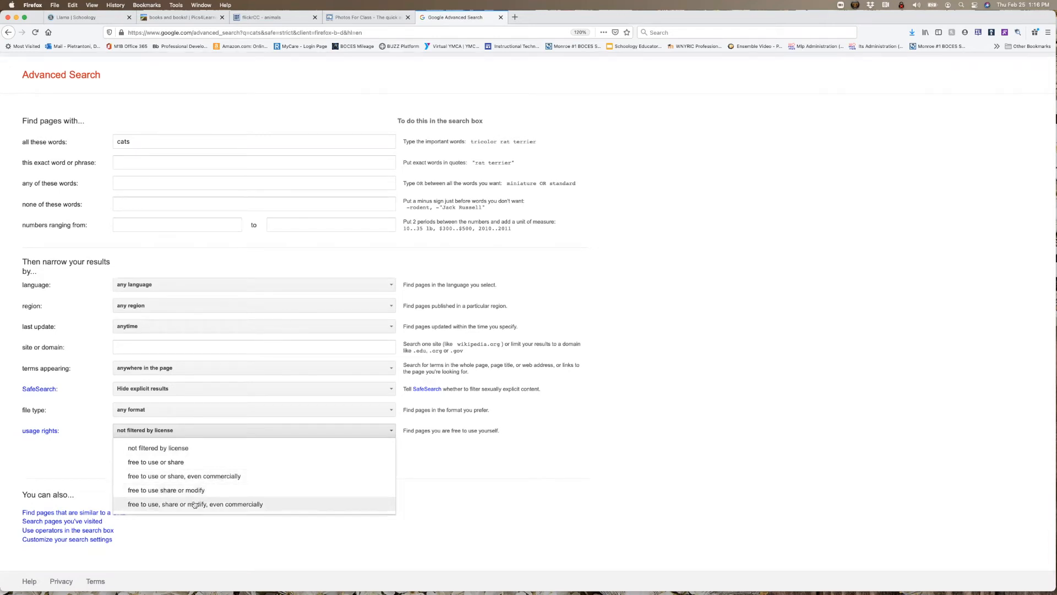
pyautogui.click(205, 463)
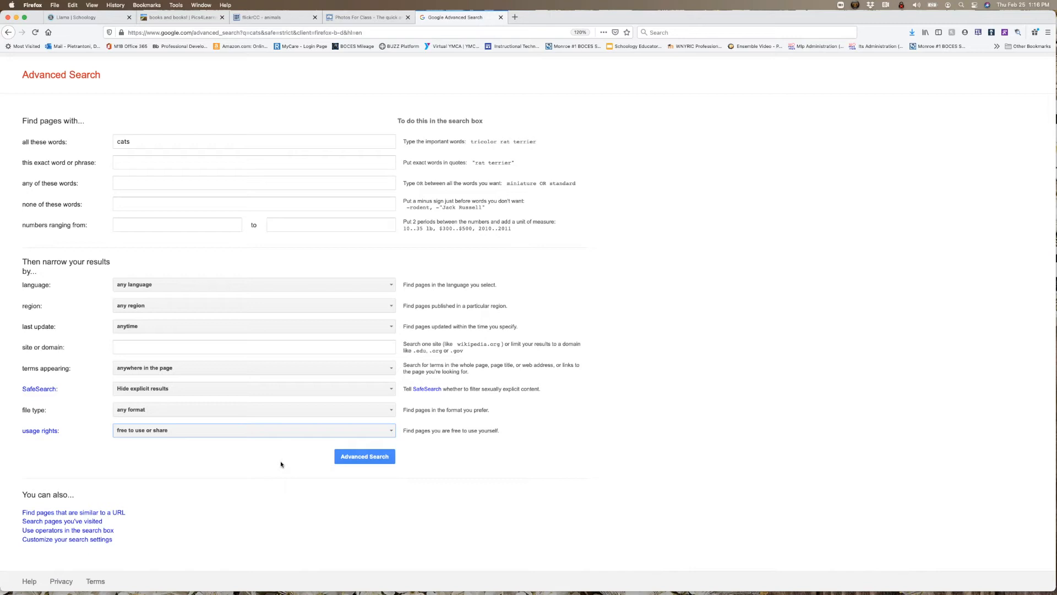
pyautogui.click(345, 461)
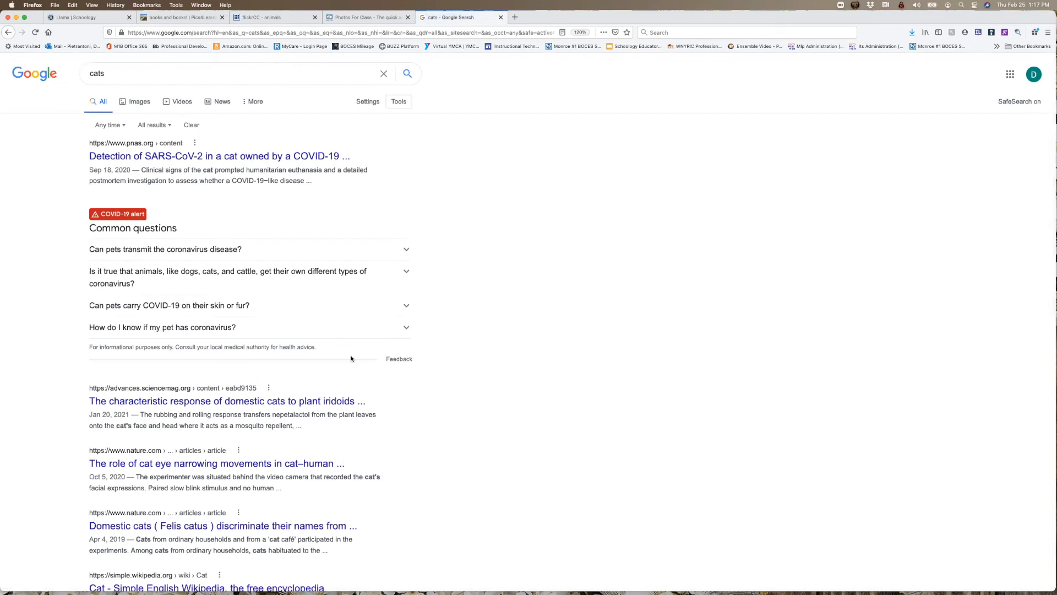
# - Show the image results, select the licensable Wikimedia Commons tabby cat photo Cat March 2010-1.jpg, and copy its image location
pyautogui.click(138, 102)
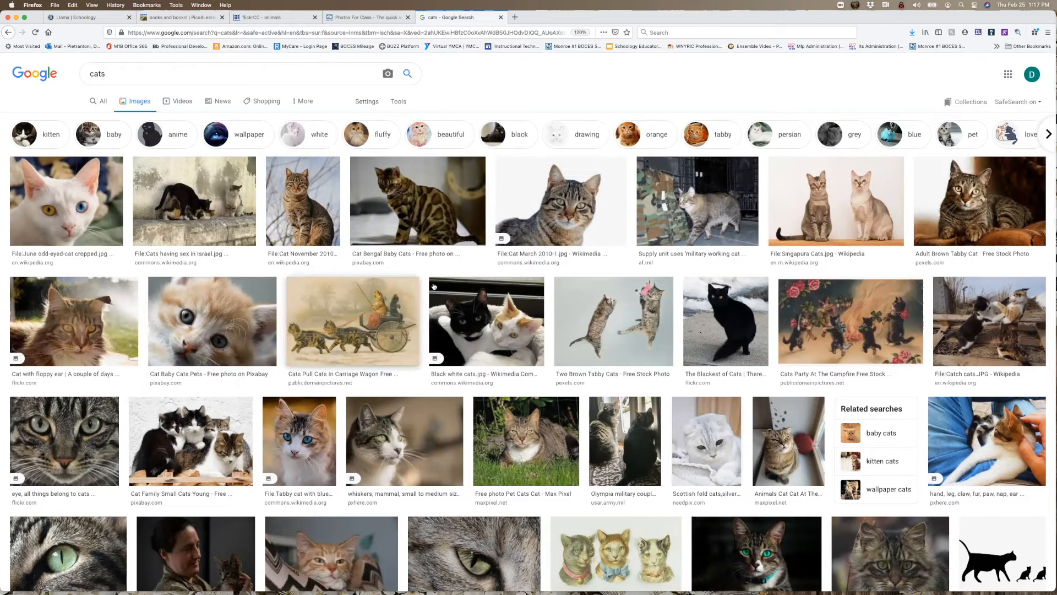
pyautogui.click(576, 215)
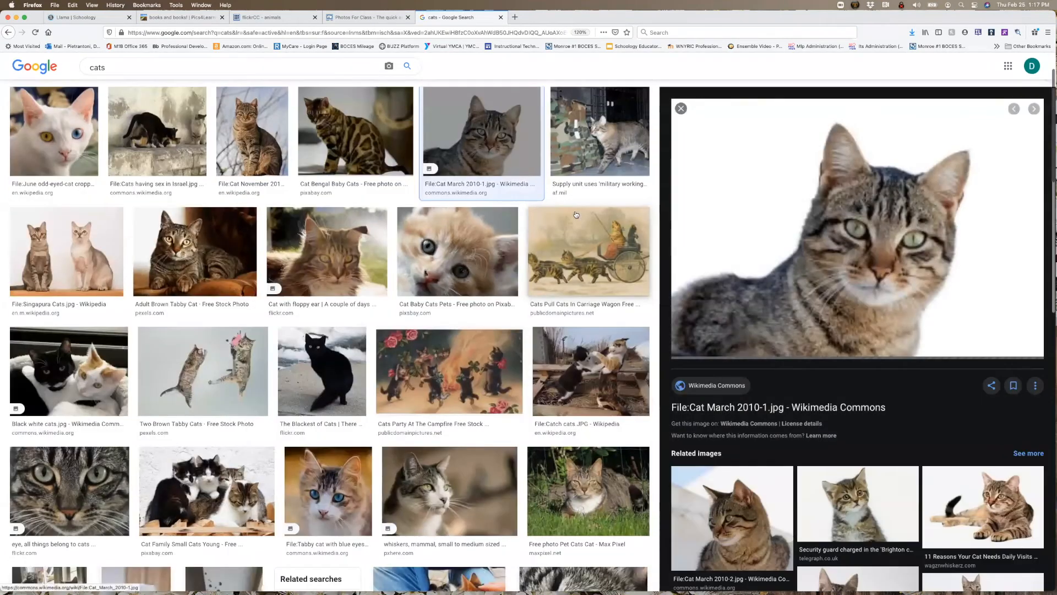
pyautogui.rightClick(778, 218)
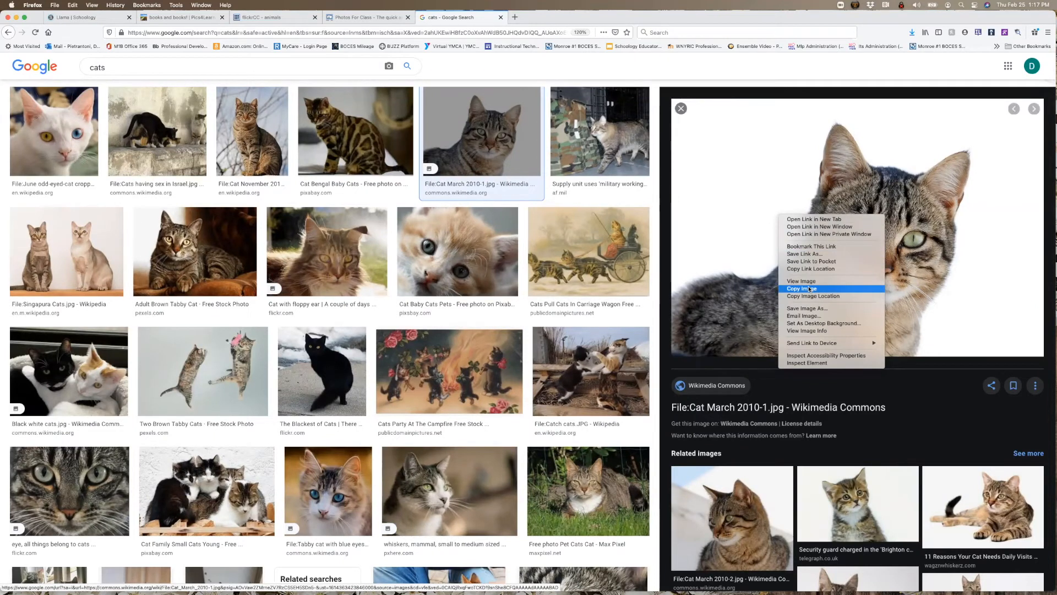
pyautogui.click(815, 297)
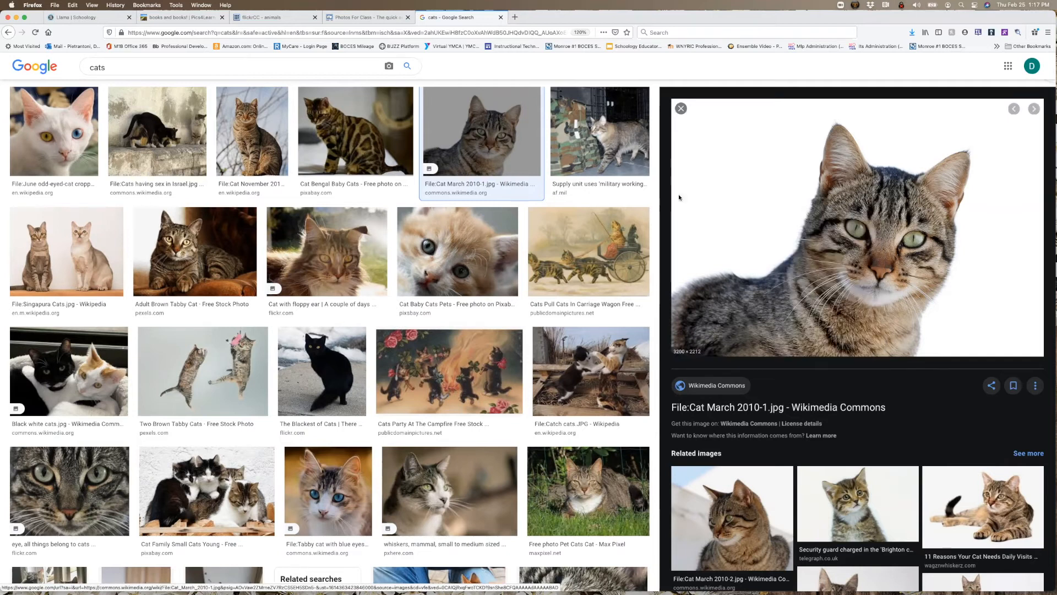
# - Switch to Schoology, return to the ELA folder and start a new assignment named Cat image
pyautogui.click(99, 19)
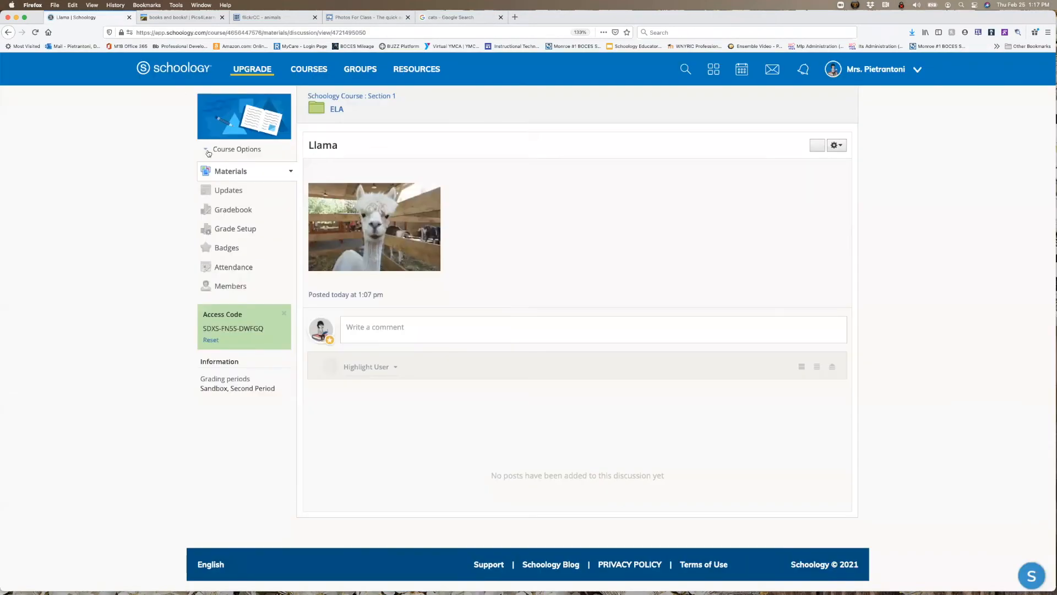
pyautogui.click(337, 109)
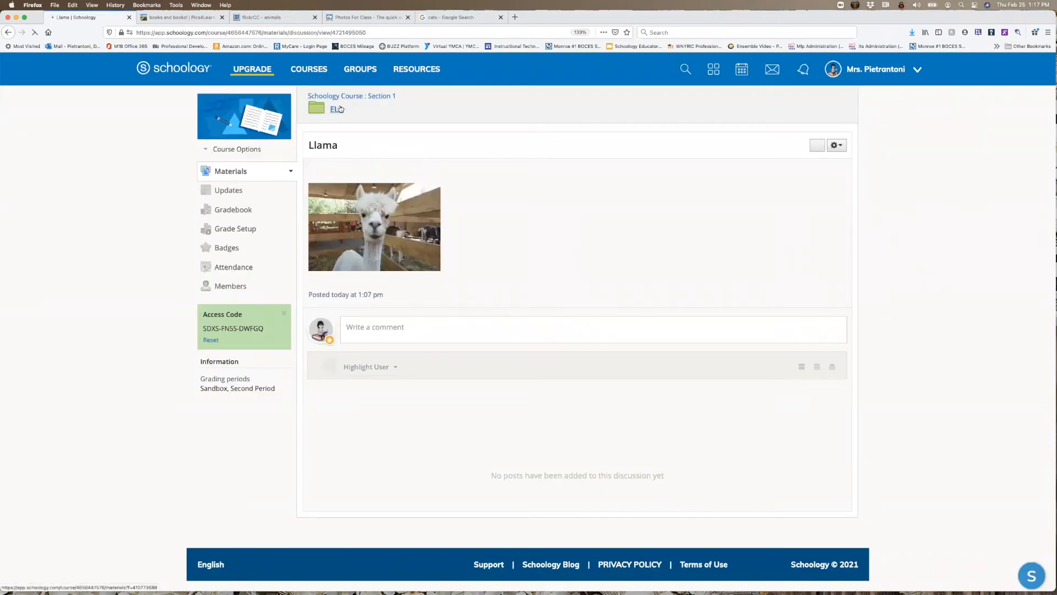
pyautogui.click(340, 145)
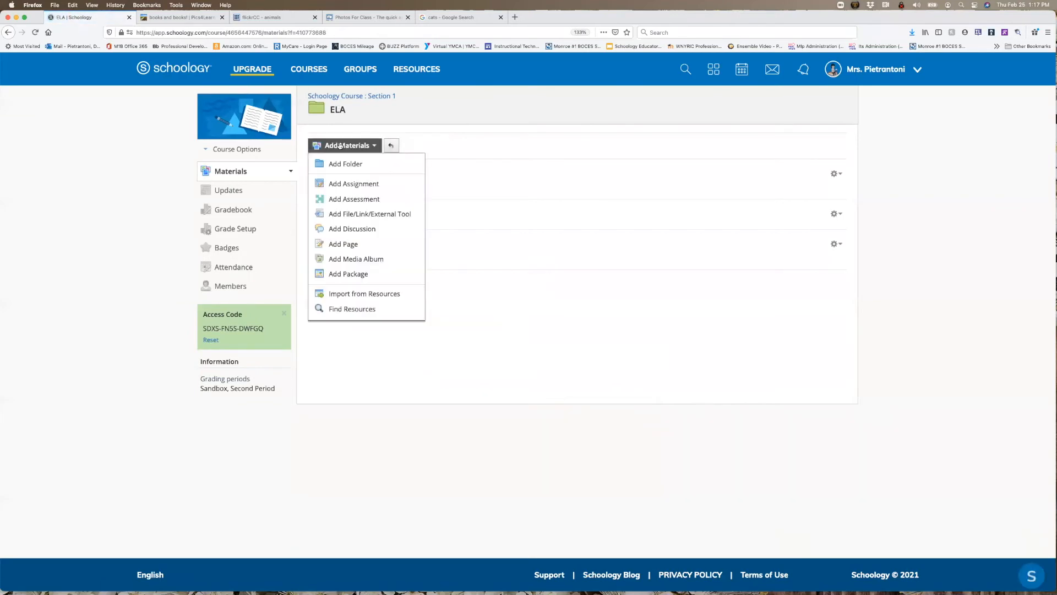
pyautogui.click(350, 185)
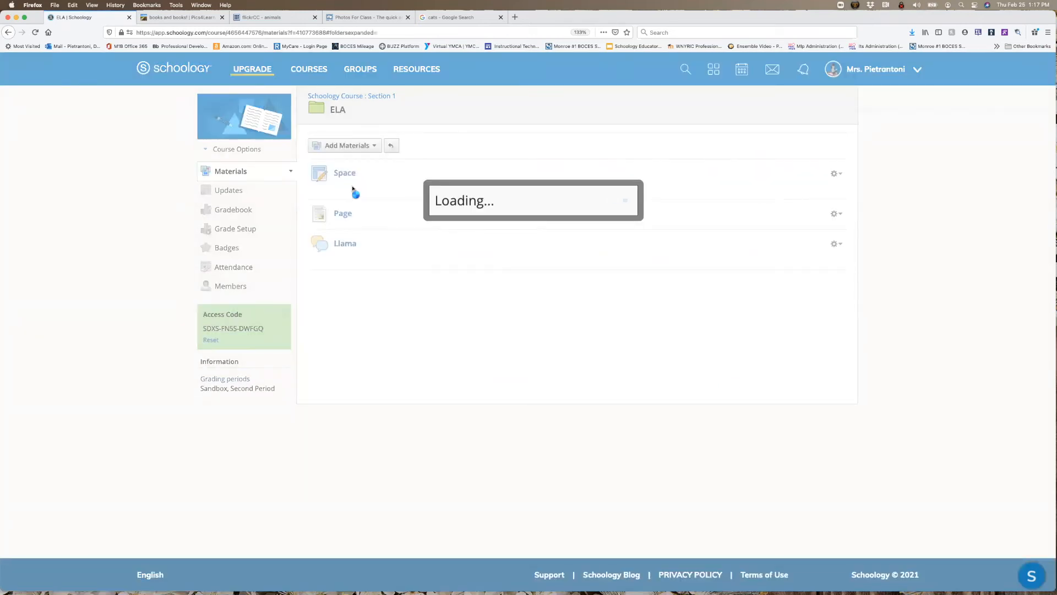
pyautogui.write('Cat')
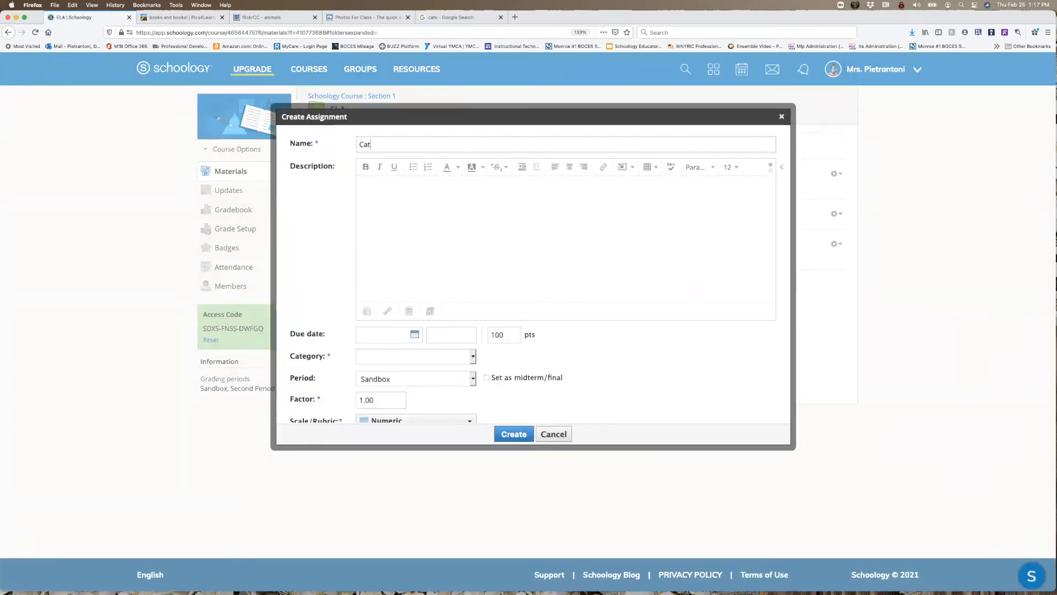
pyautogui.write(' image')
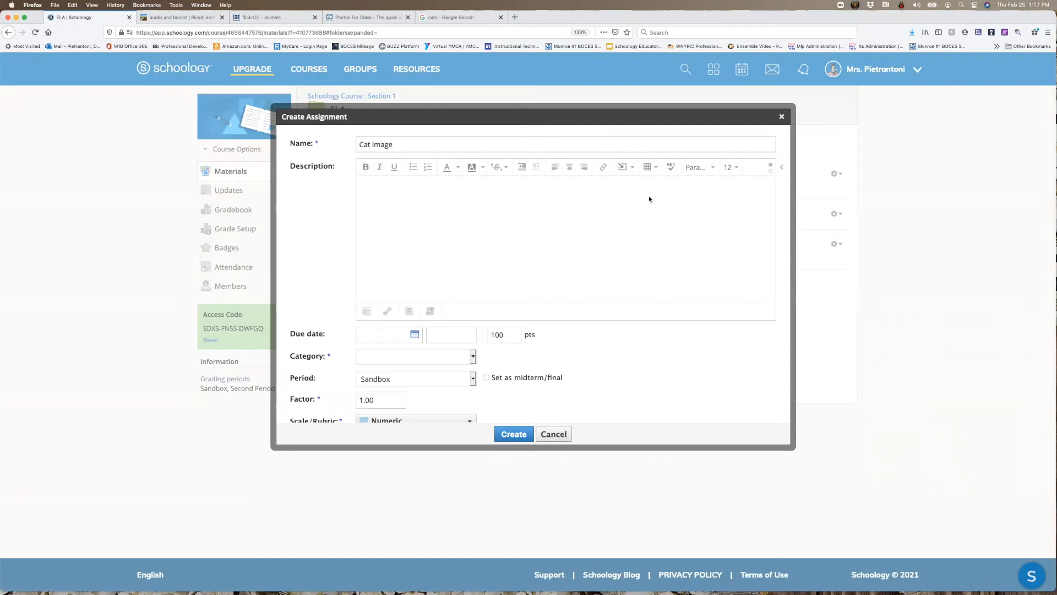
# - Insert the cat photo into the assignment description from the web using the copied image link
pyautogui.click(631, 168)
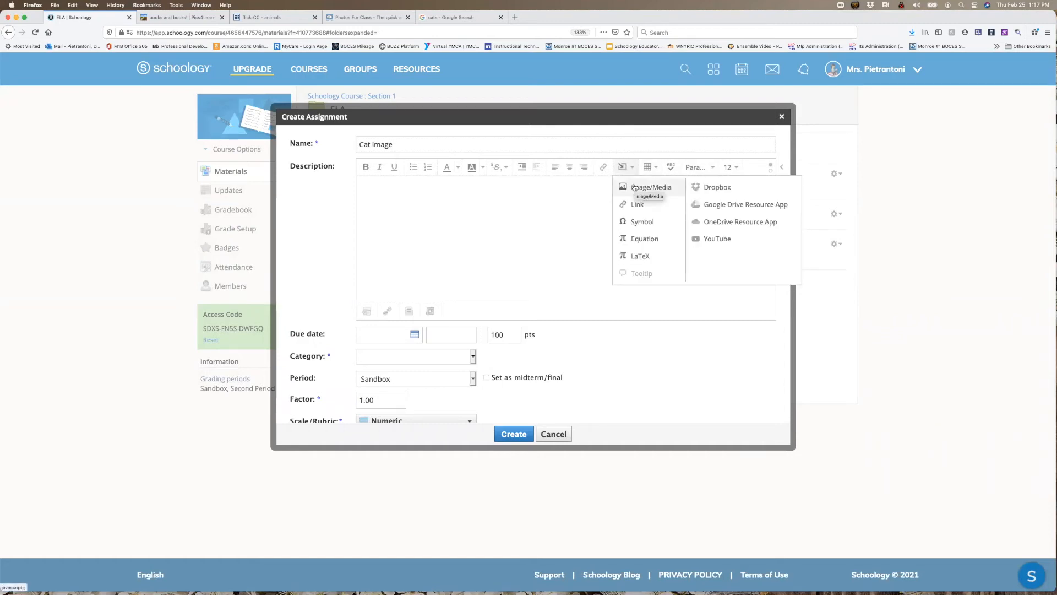
pyautogui.click(635, 187)
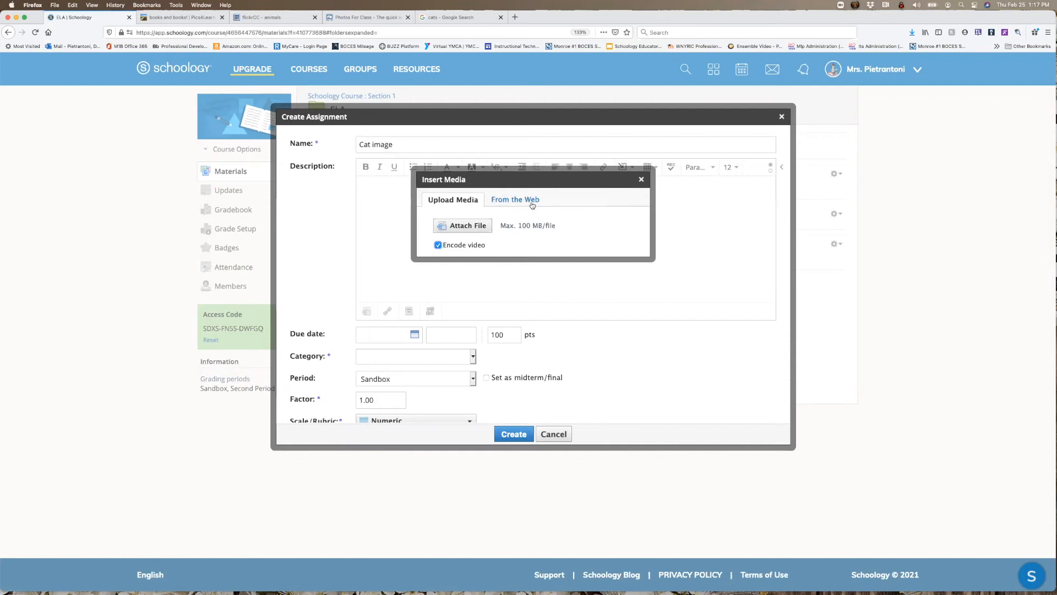
pyautogui.click(531, 201)
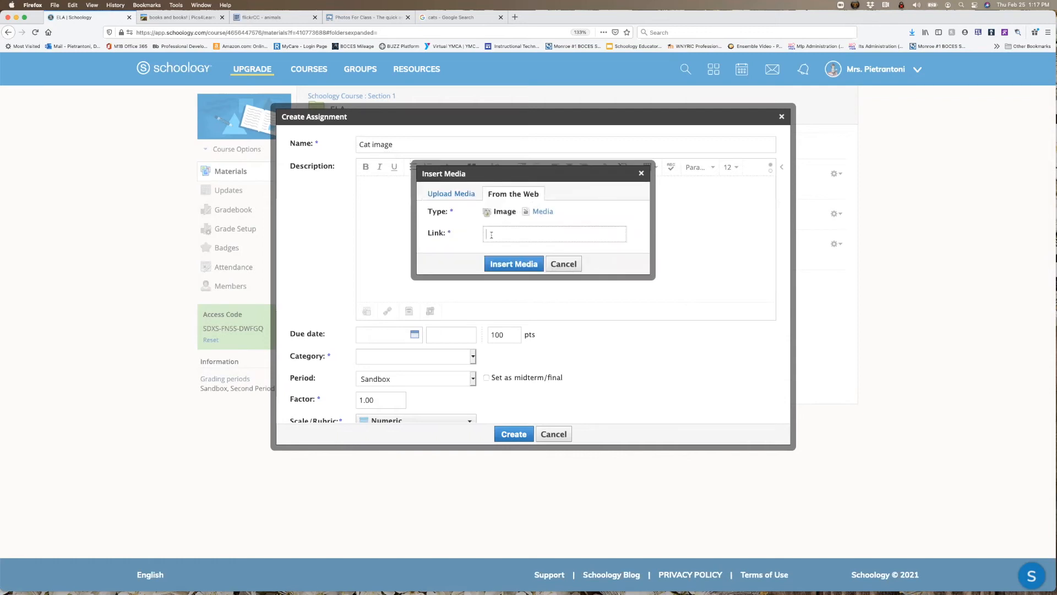
pyautogui.press('super+v')
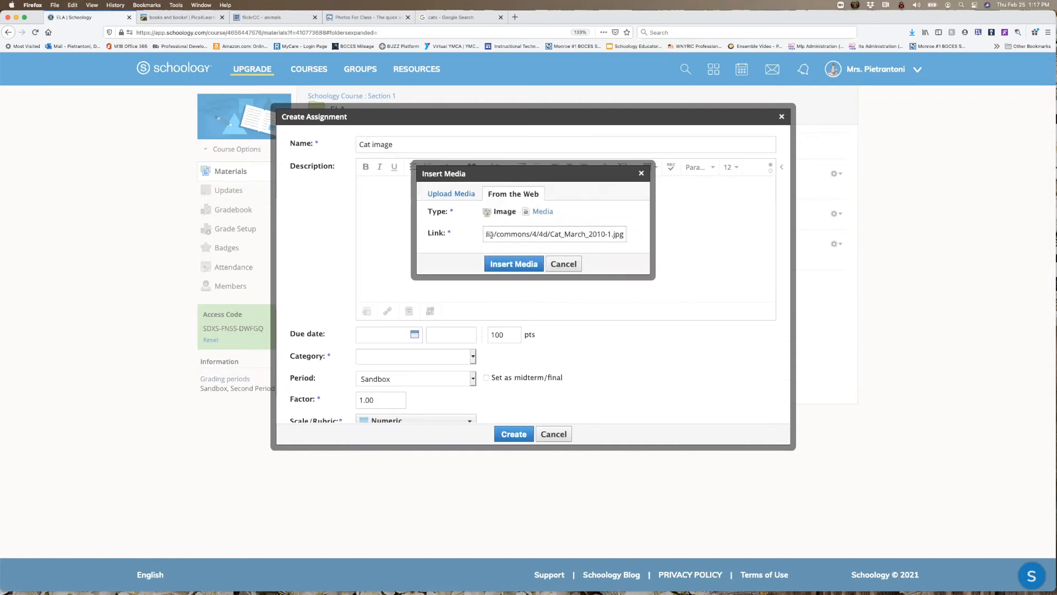
pyautogui.click(518, 263)
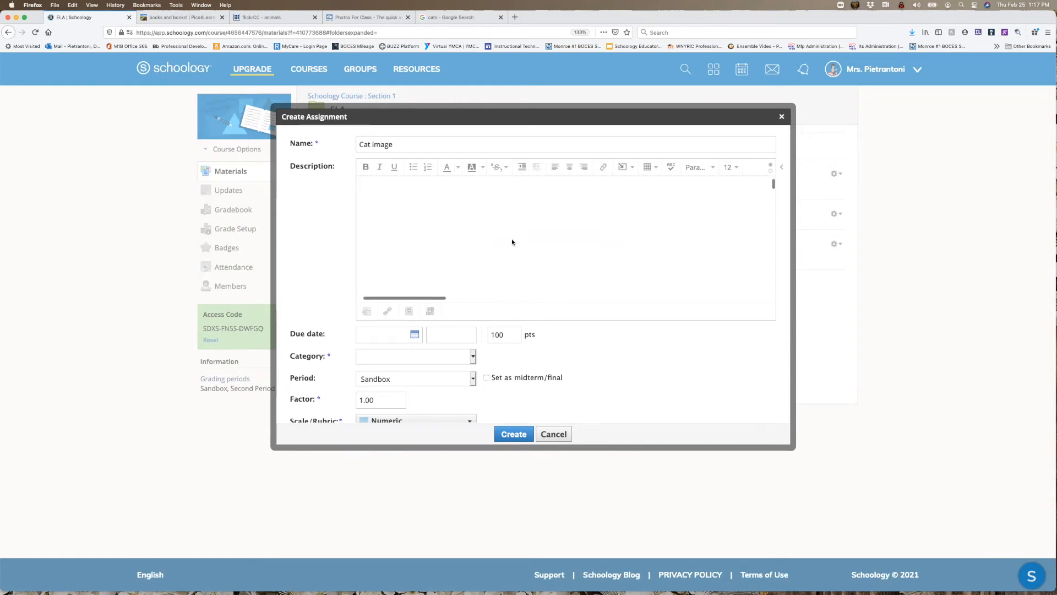
# - Resize the oversized cat image in the description to 200 x 200
pyautogui.moveTo(428, 297); pyautogui.dragTo(584, 275)
pyautogui.scroll(-5, 583, 270)
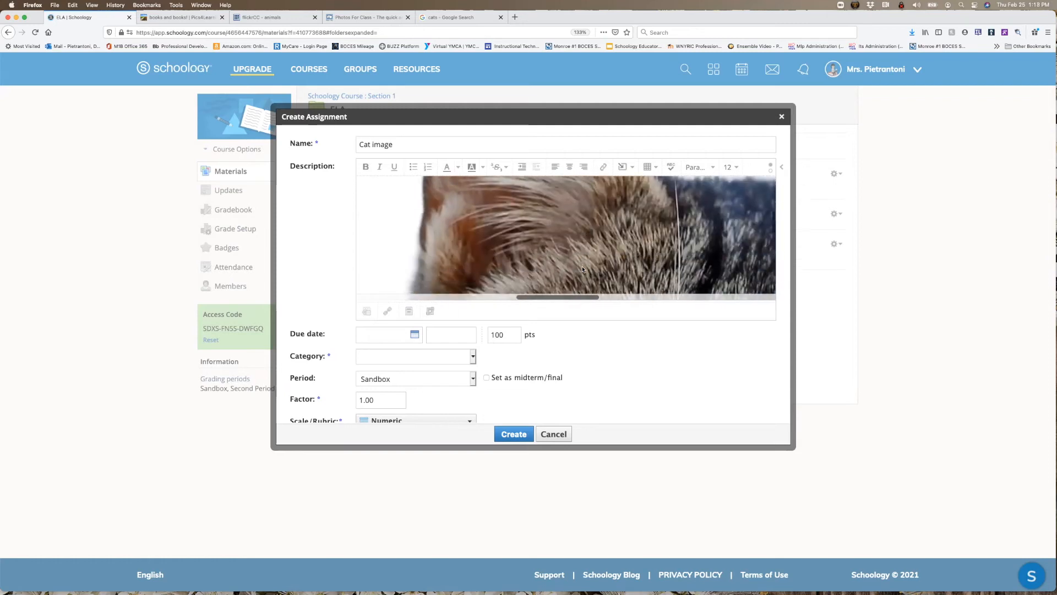
pyautogui.scroll(-10, 583, 269)
pyautogui.scroll(-5, 583, 269)
pyautogui.click(404, 180)
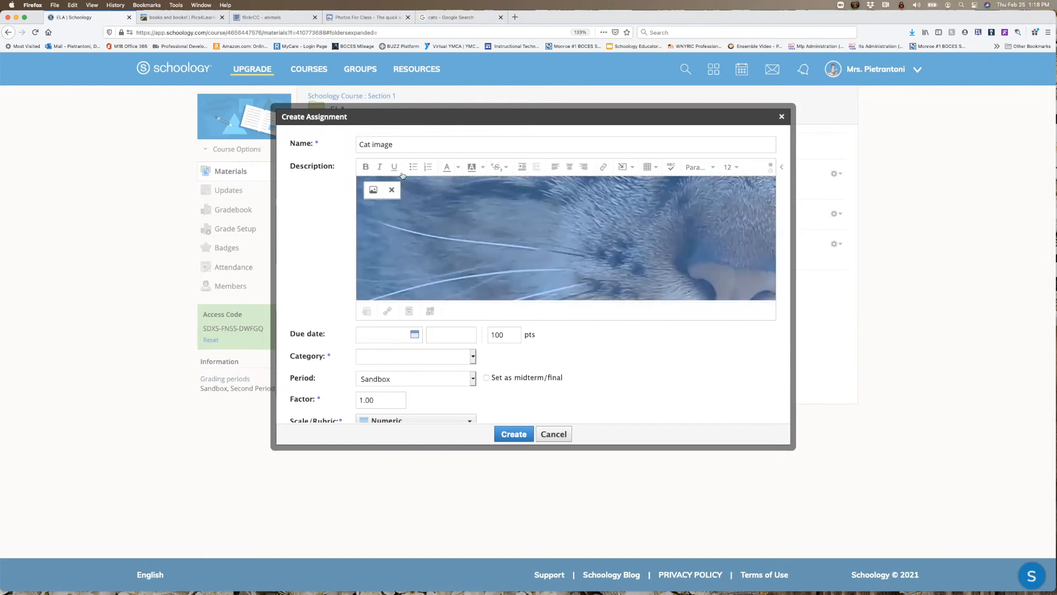
pyautogui.click(369, 190)
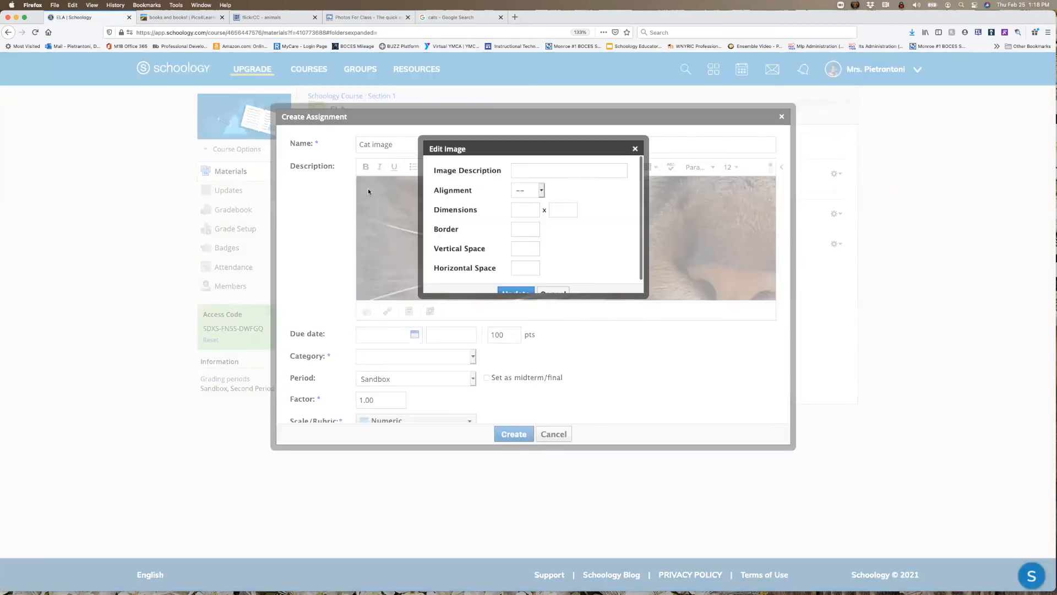
pyautogui.click(534, 209)
pyautogui.write('200200')
pyautogui.click(515, 291)
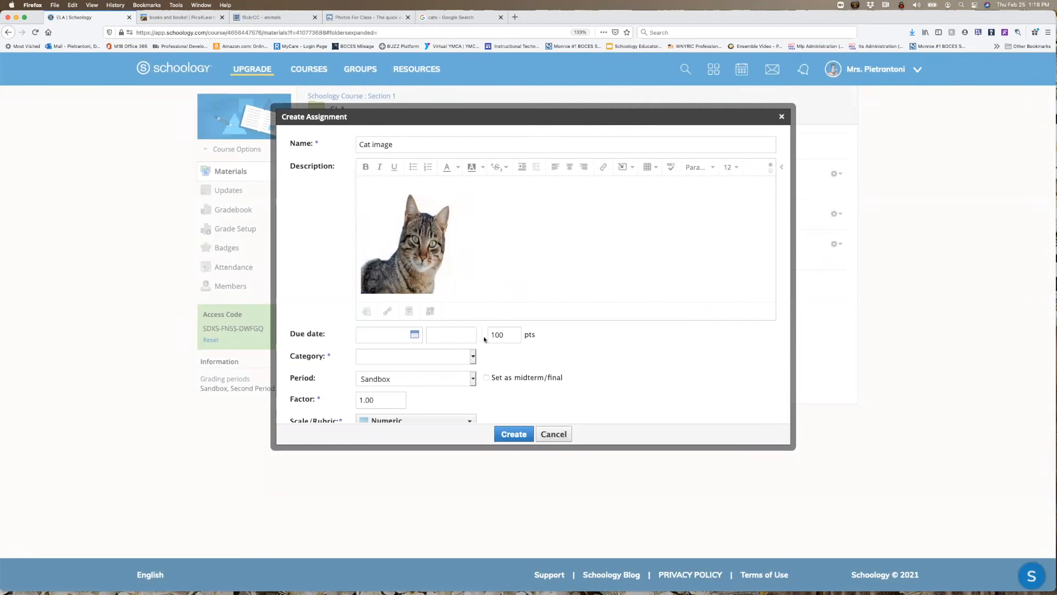
# - Set the assignment's category to Ungraded and create the assignment
pyautogui.click(444, 362)
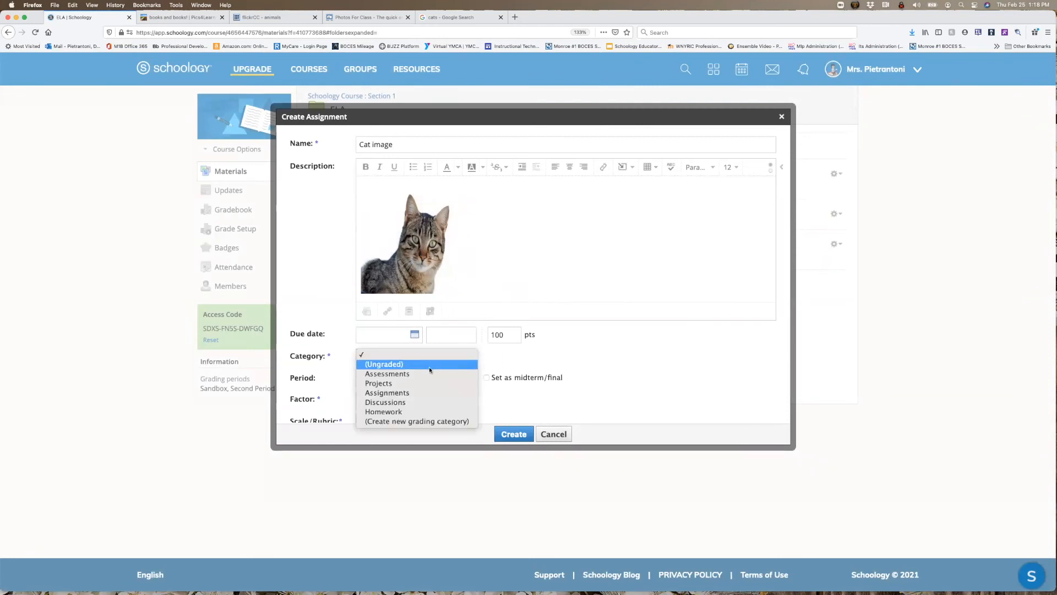
pyautogui.click(385, 361)
pyautogui.click(507, 433)
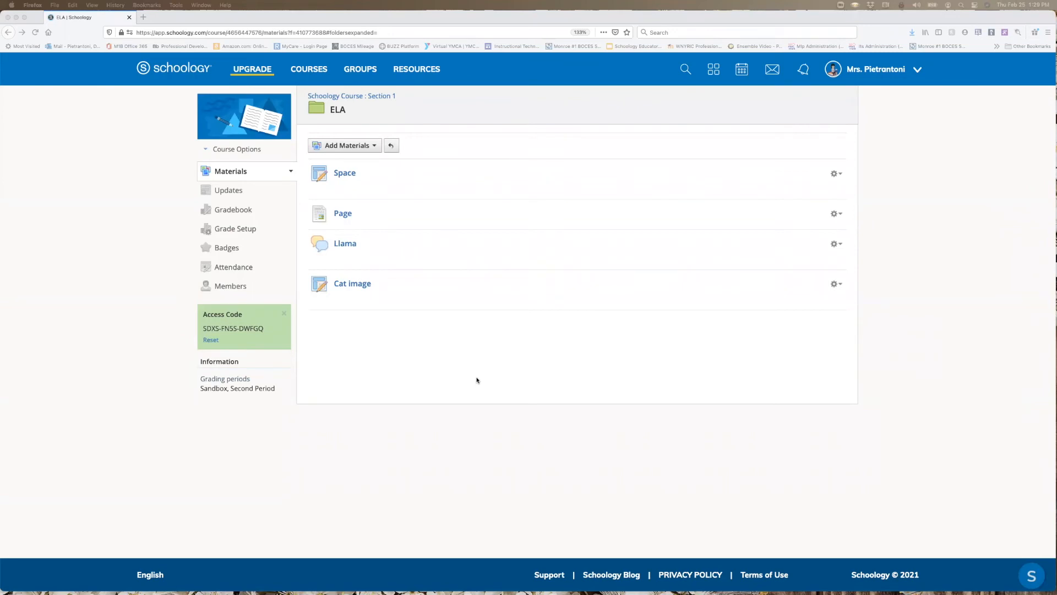
# - Start a new media album in the ELA folder with the title Test Media
pyautogui.click(366, 152)
pyautogui.click(367, 152)
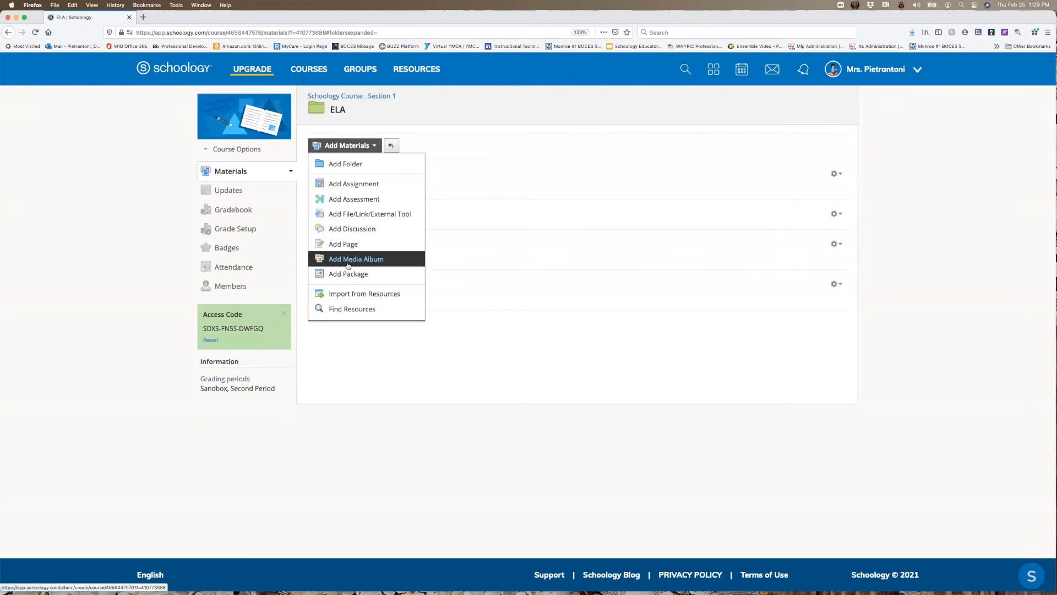
pyautogui.click(361, 259)
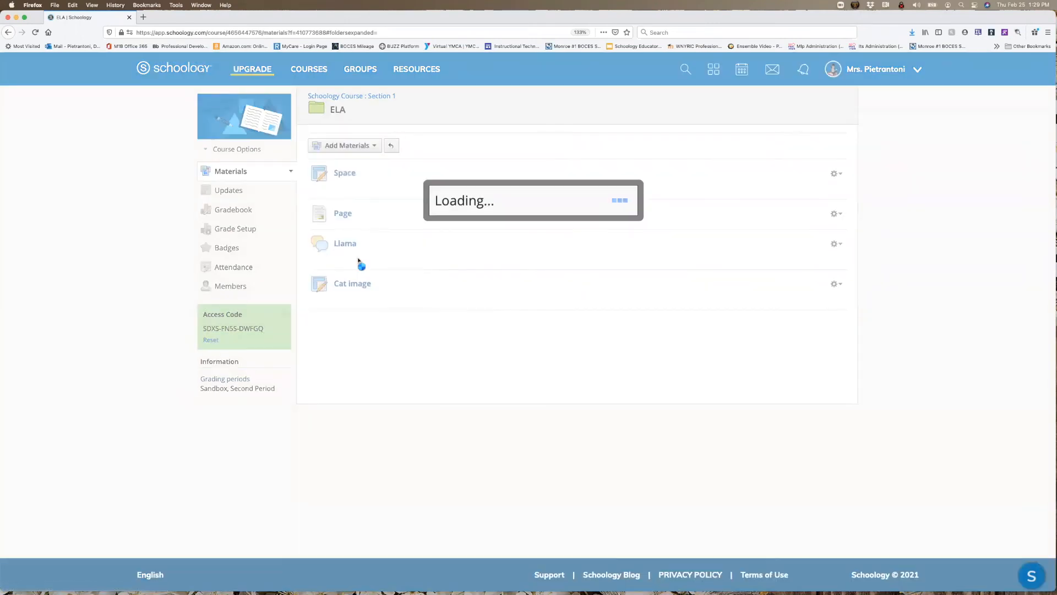
pyautogui.write('Test Media')
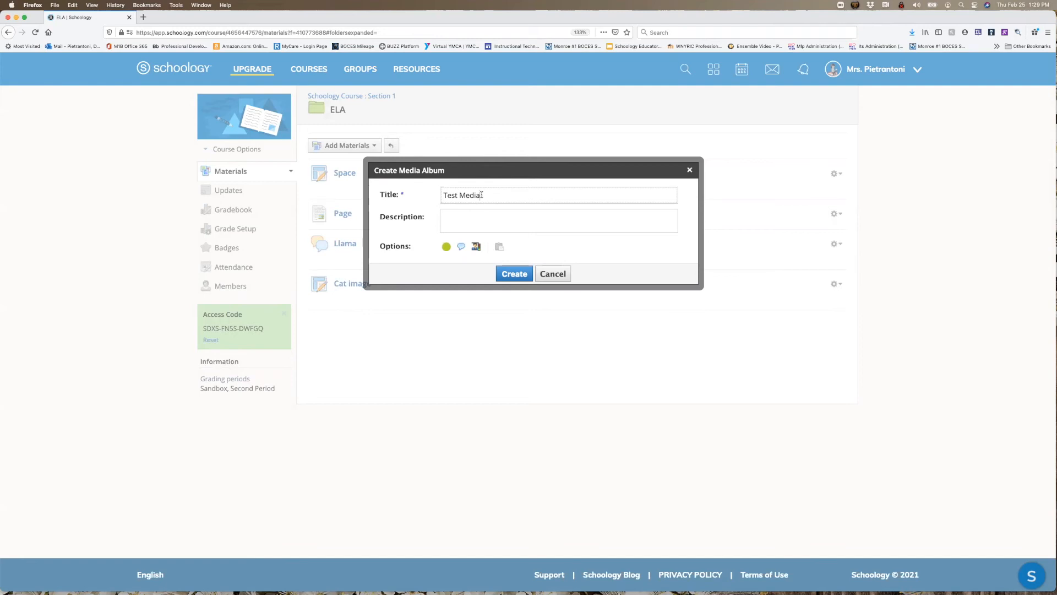
# - Enter the album description "Add details or instructions" and allow only instructors to add media
pyautogui.click(461, 217)
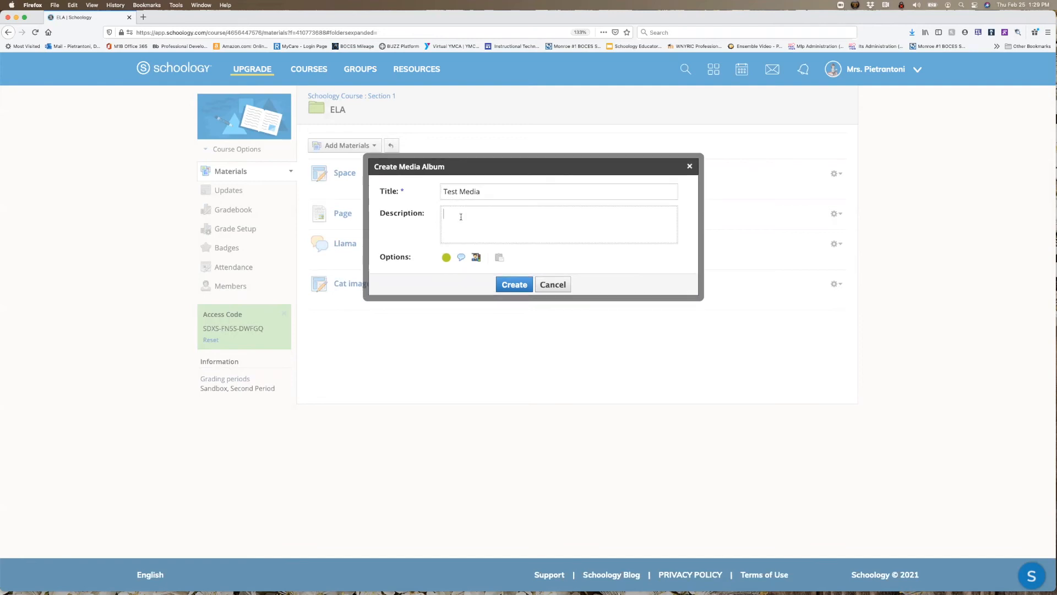
pyautogui.write('Add details or instructions')
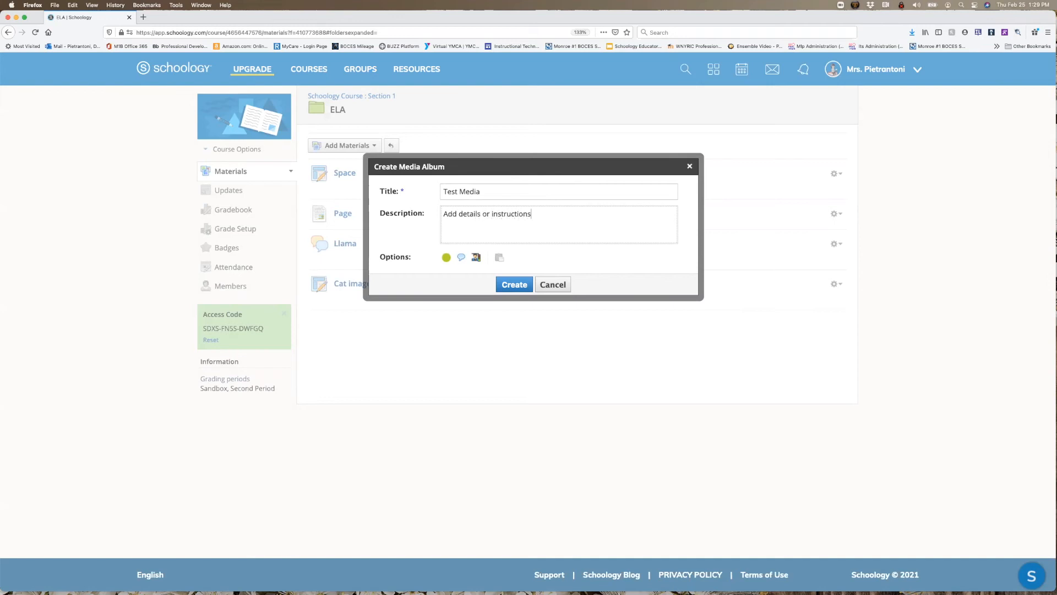
pyautogui.click(477, 259)
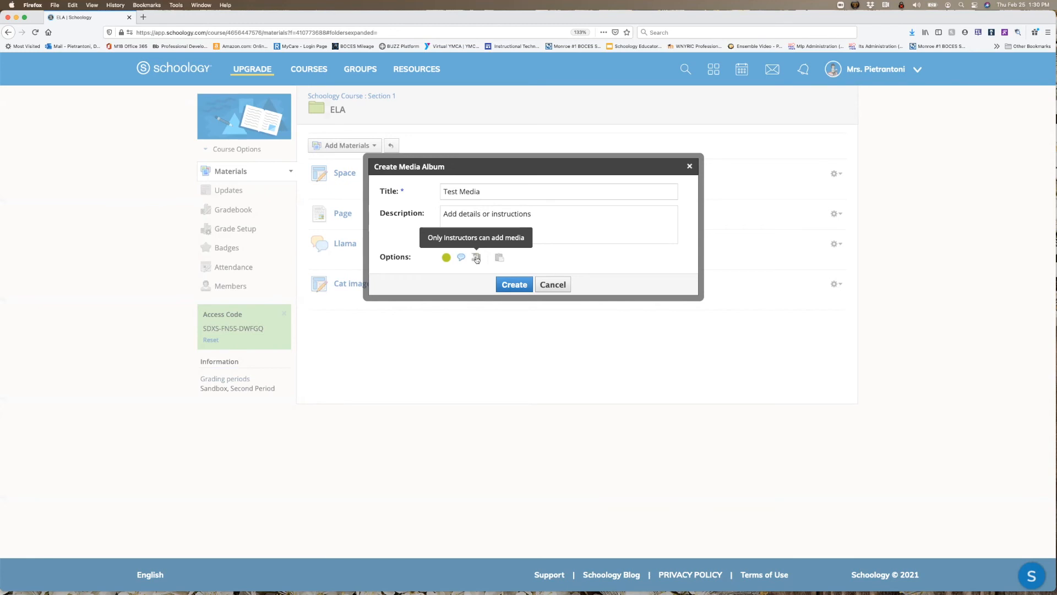
# - Toggle the permission for who can add media and create the Test Media album
pyautogui.click(477, 260)
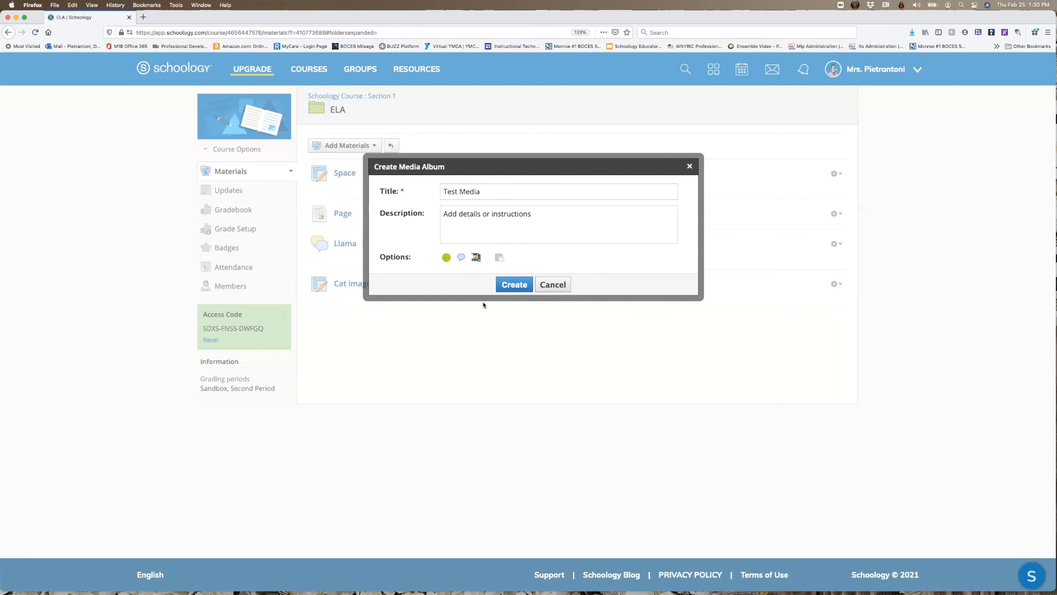
pyautogui.click(511, 286)
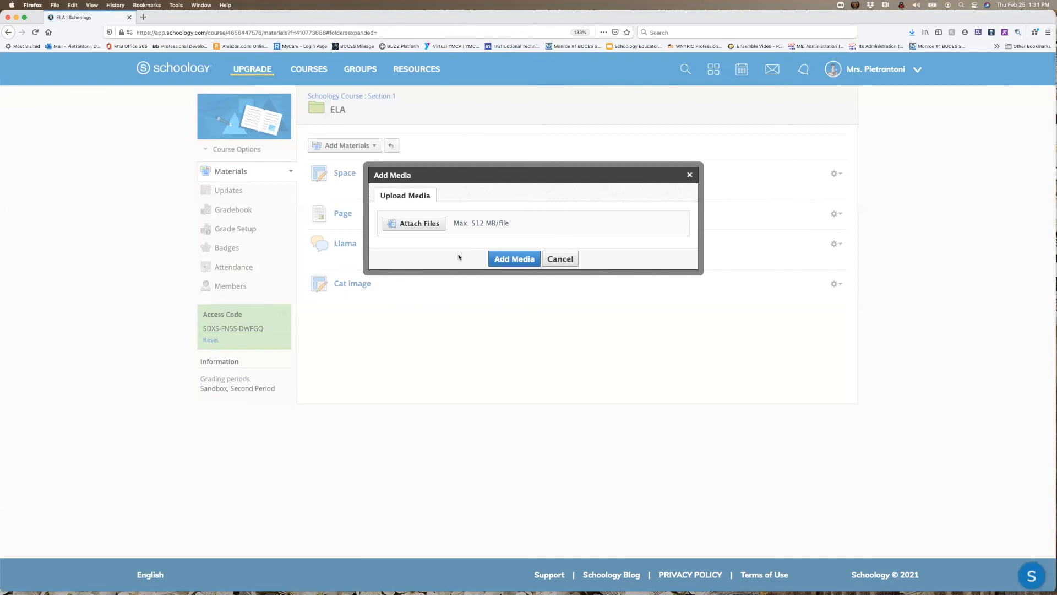
# - Upload mathisfun_thumb_big.jpg from the desktop to the new album
pyautogui.click(432, 225)
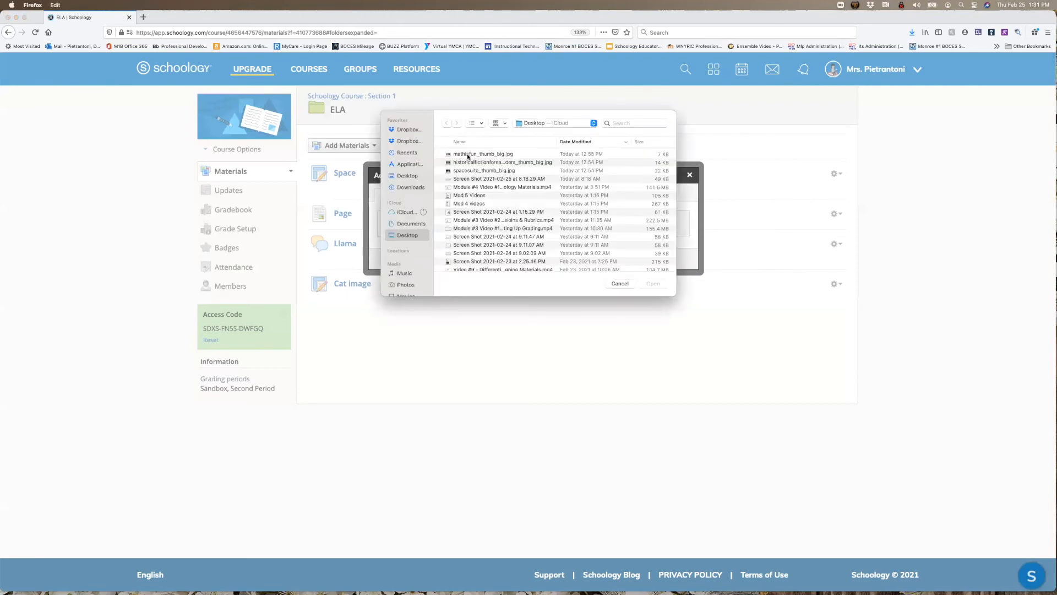
pyautogui.click(467, 154)
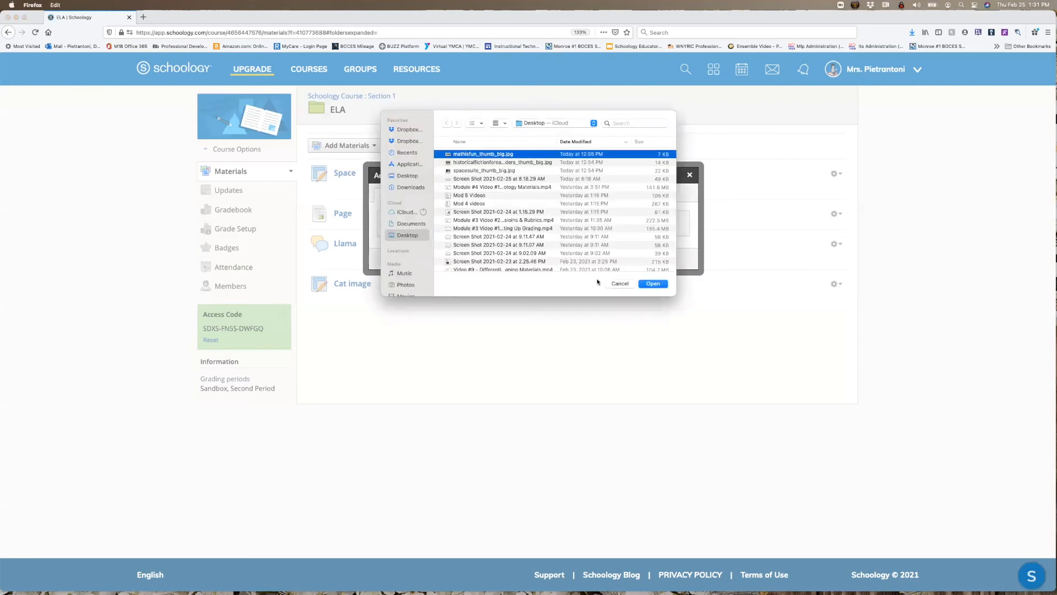
pyautogui.click(650, 284)
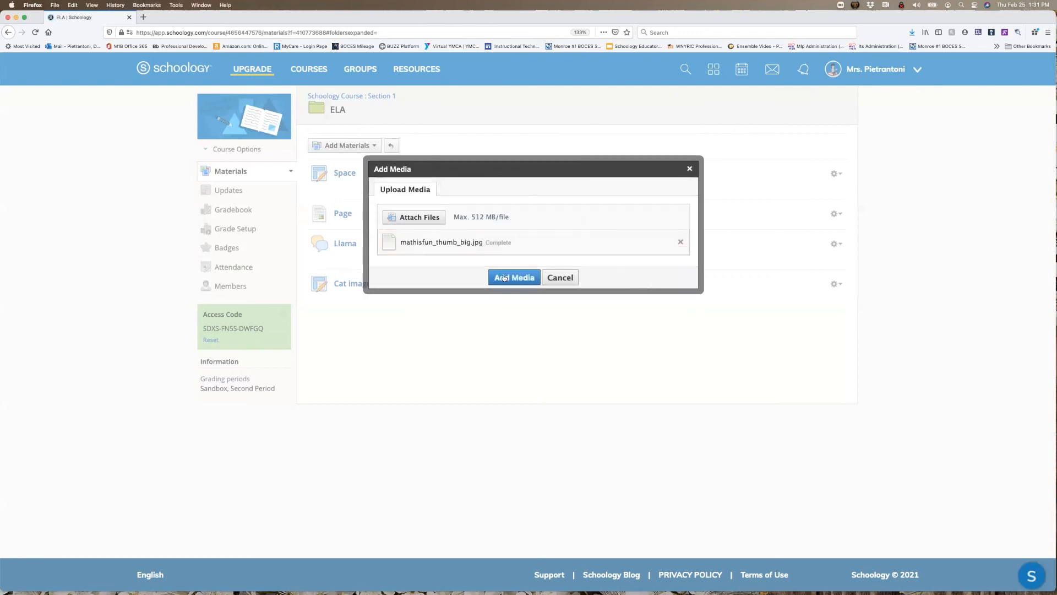
pyautogui.click(504, 278)
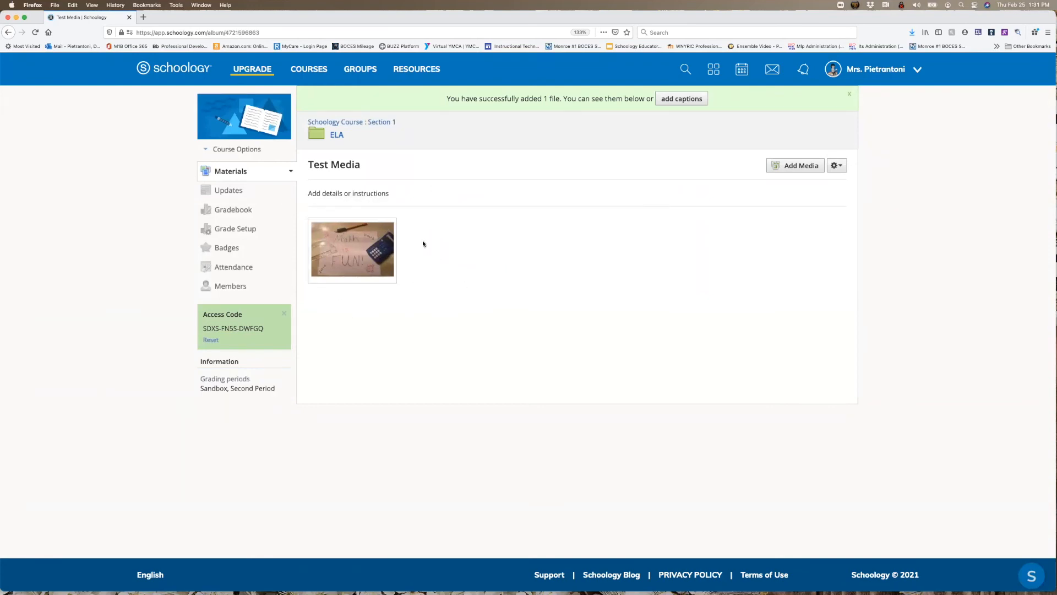
# - Caption the uploaded math image "I like math and I use it when I cook!" and save the change
pyautogui.click(678, 100)
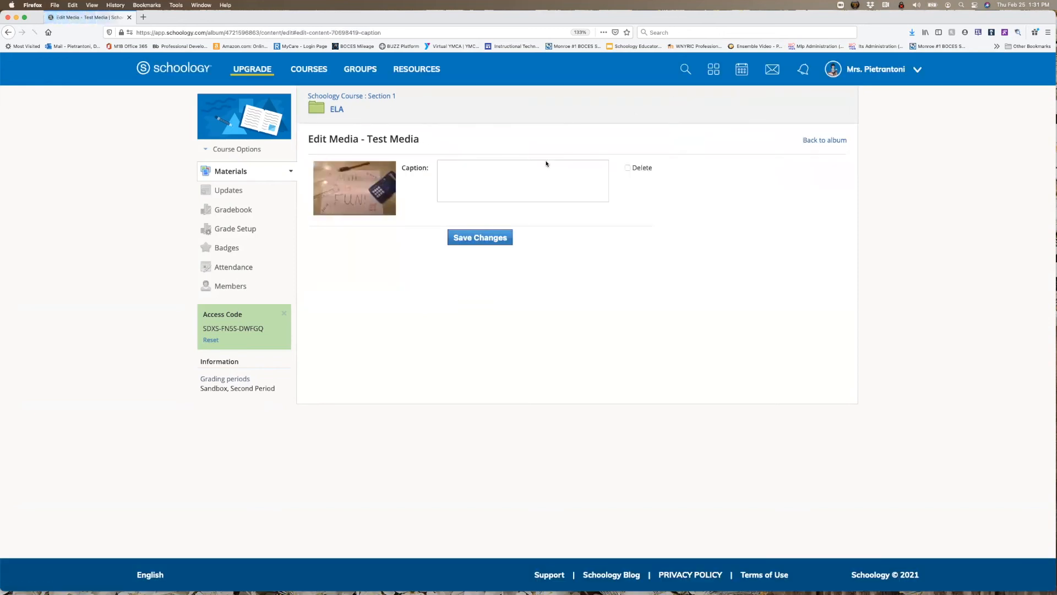
pyautogui.write('I like math and I use ')
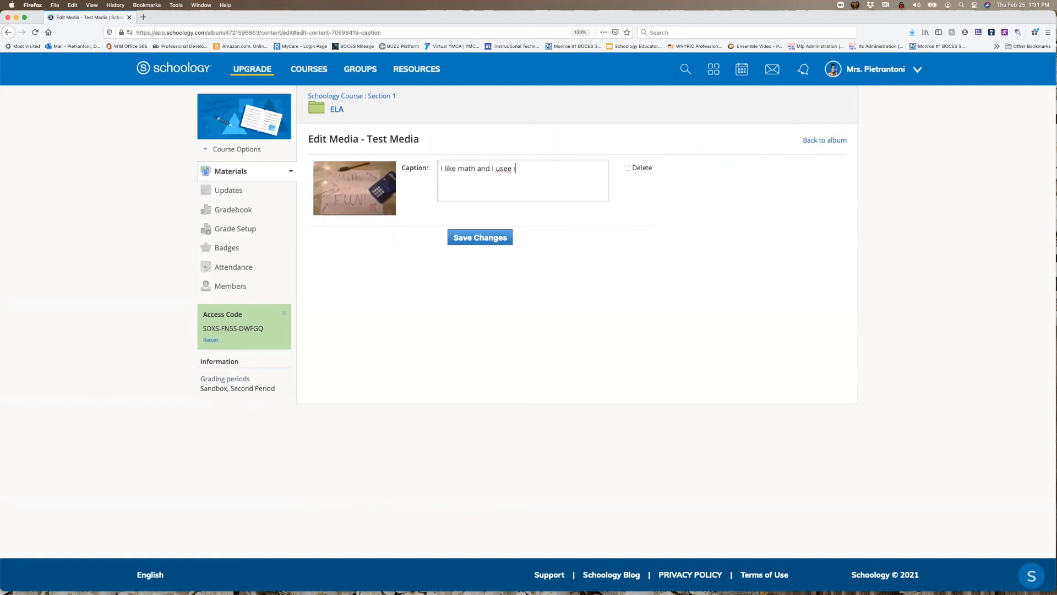
pyautogui.write('it when I cook!')
pyautogui.click(484, 241)
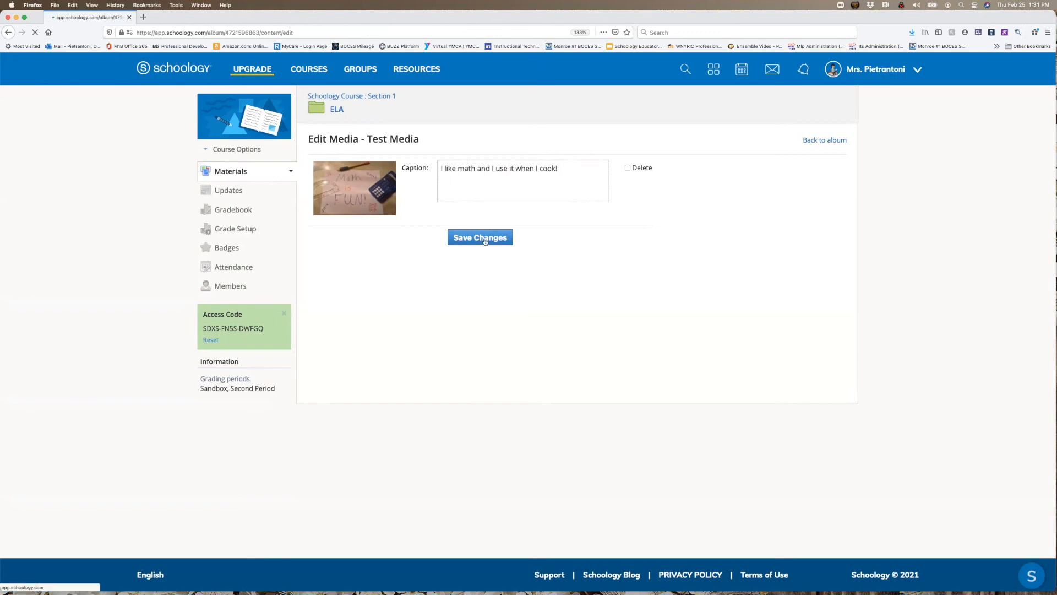
pyautogui.click(825, 162)
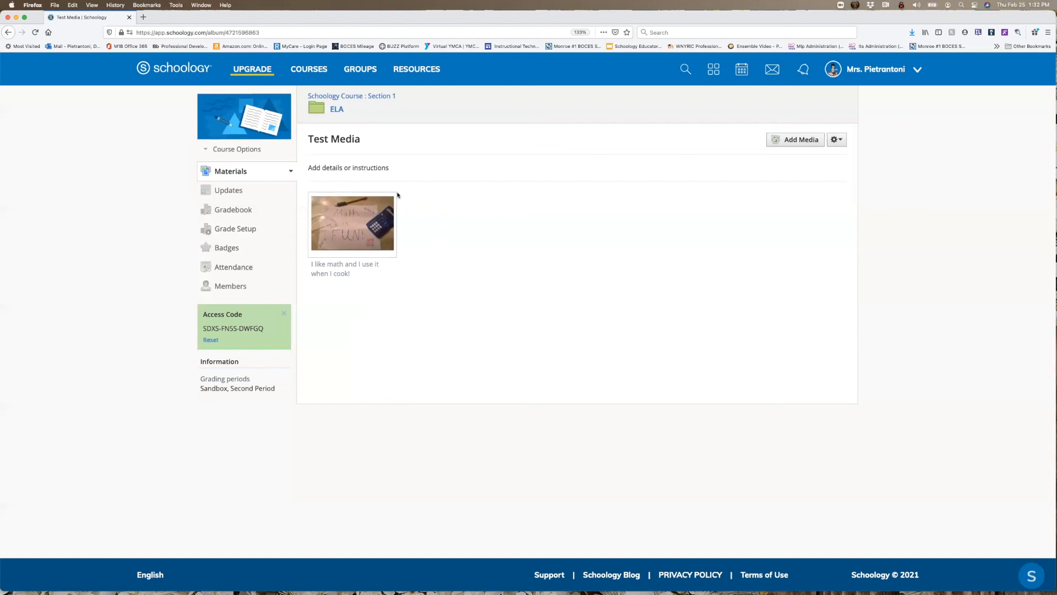
# - Post the comment "I like to cook too!" on the math image in the album
pyautogui.click(367, 237)
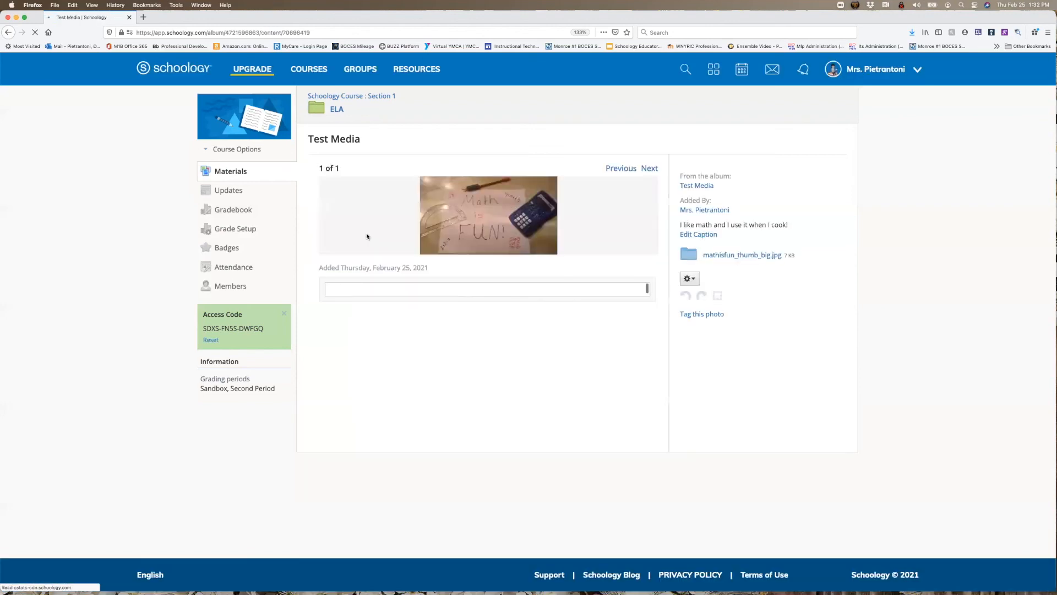
pyautogui.click(359, 290)
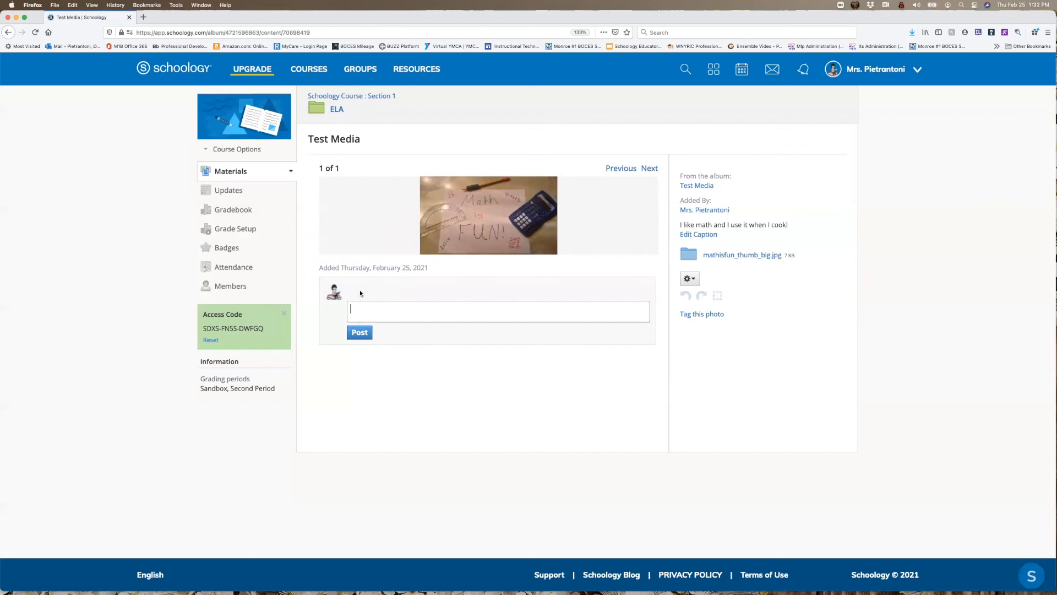
pyautogui.write('I like to cook too!')
pyautogui.click(357, 333)
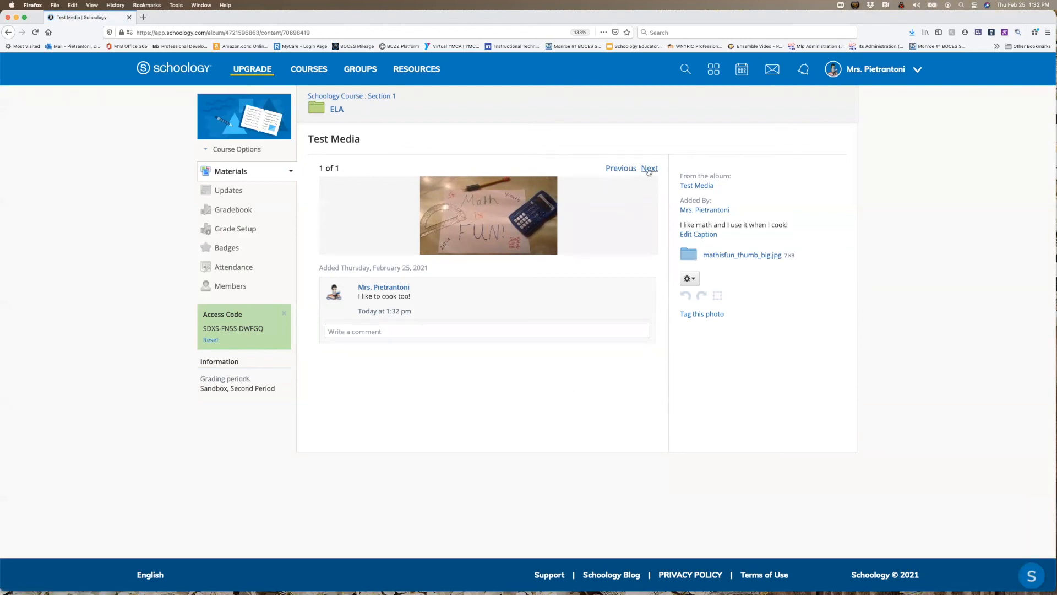
# - Add the desktop image spacesuite_thumb_big.jpg to the Test Media album
pyautogui.click(696, 187)
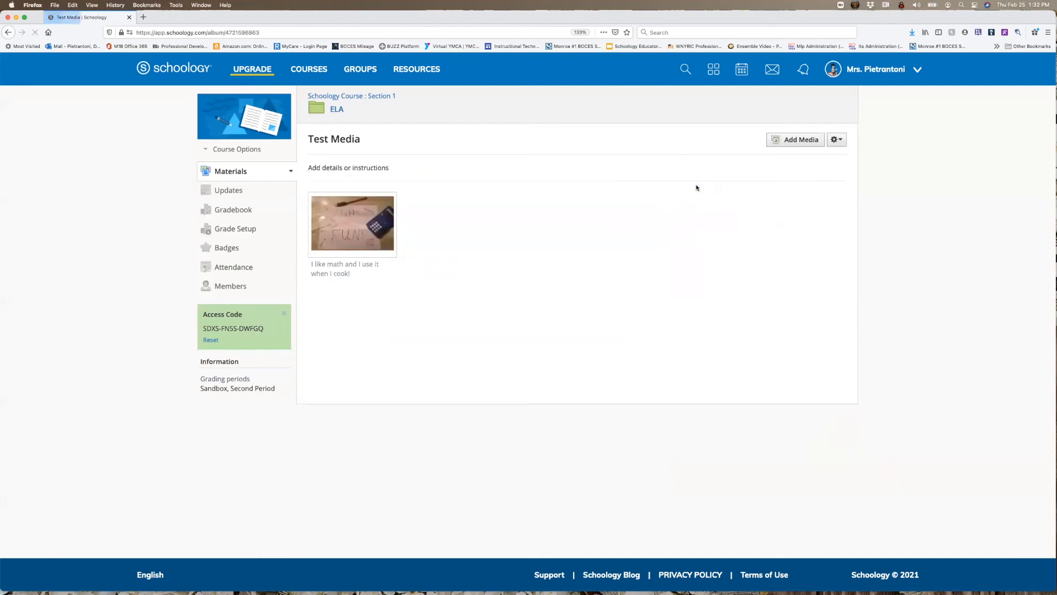
pyautogui.click(783, 144)
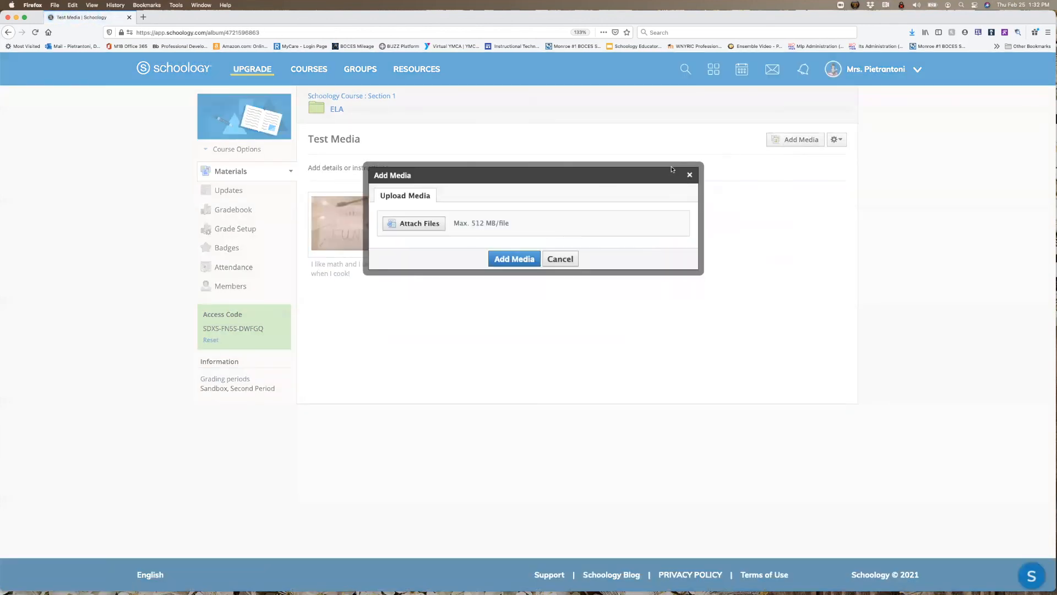
pyautogui.click(428, 224)
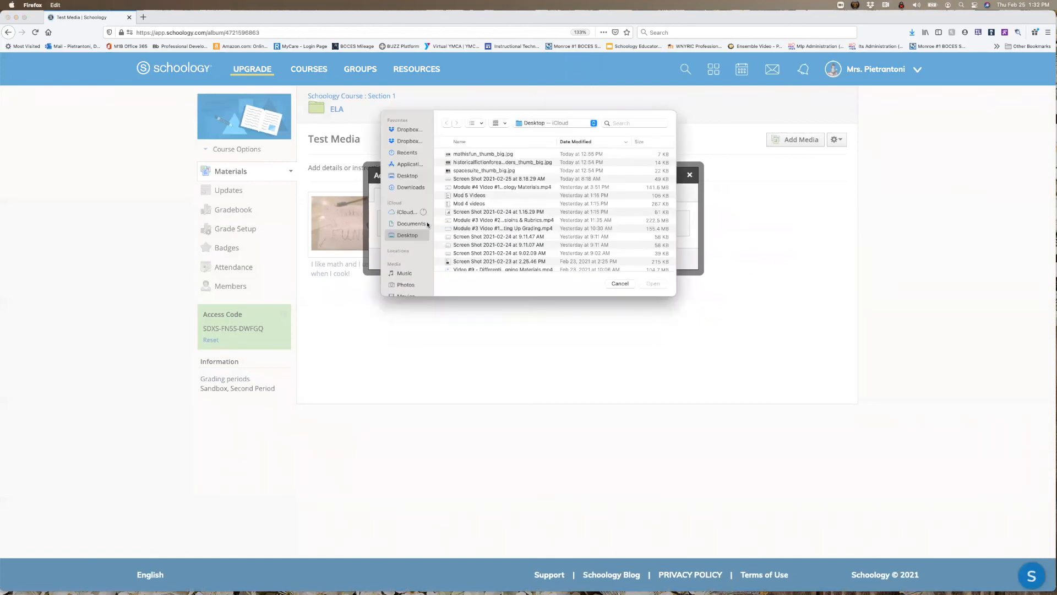
pyautogui.click(489, 167)
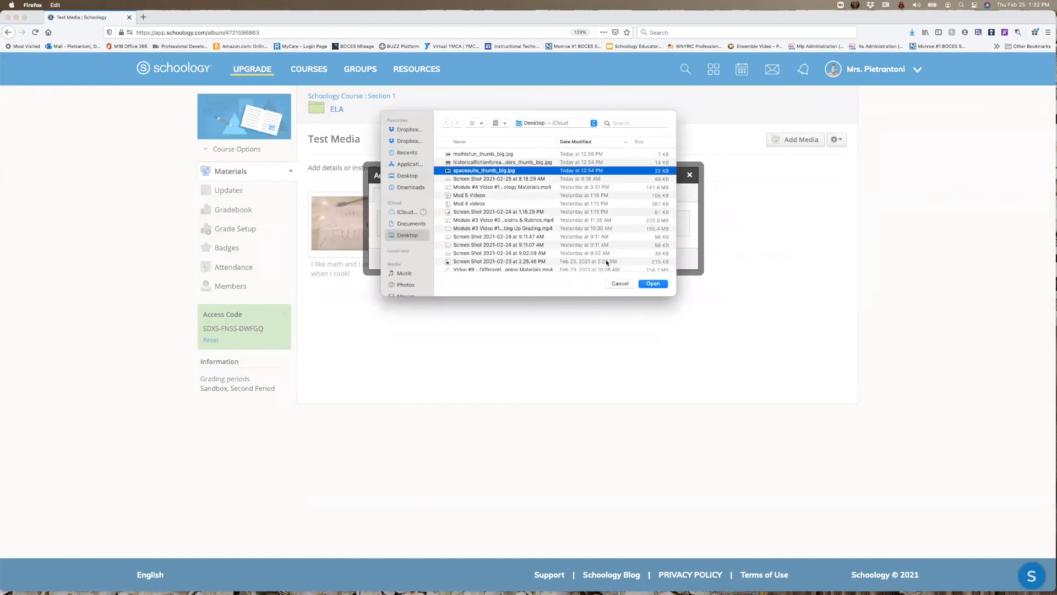
pyautogui.click(653, 283)
pyautogui.click(506, 261)
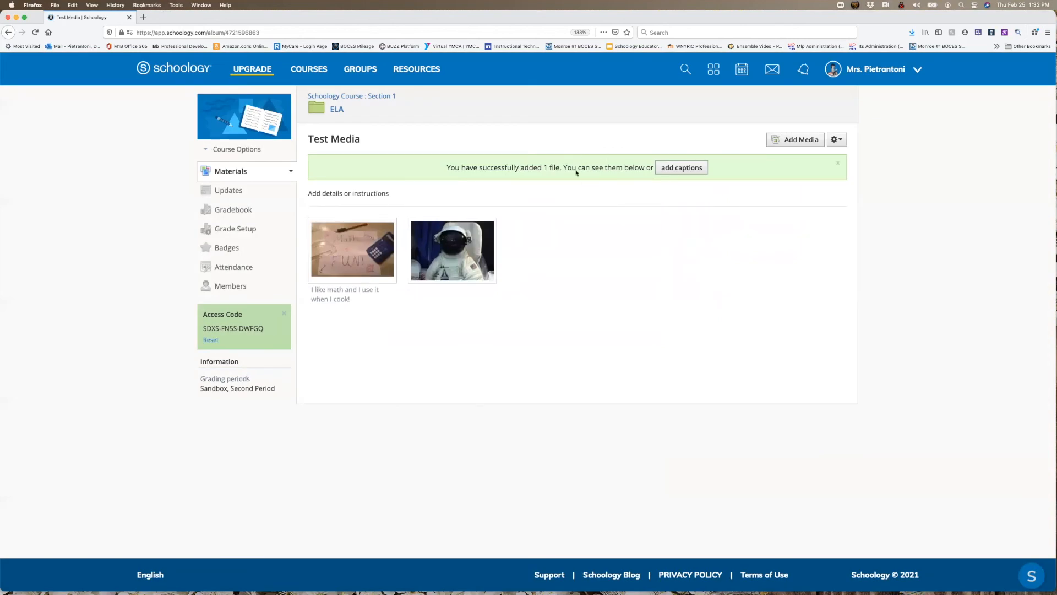
# - View the album's images one after another, from the math picture to the spacesuit picture
pyautogui.click(369, 277)
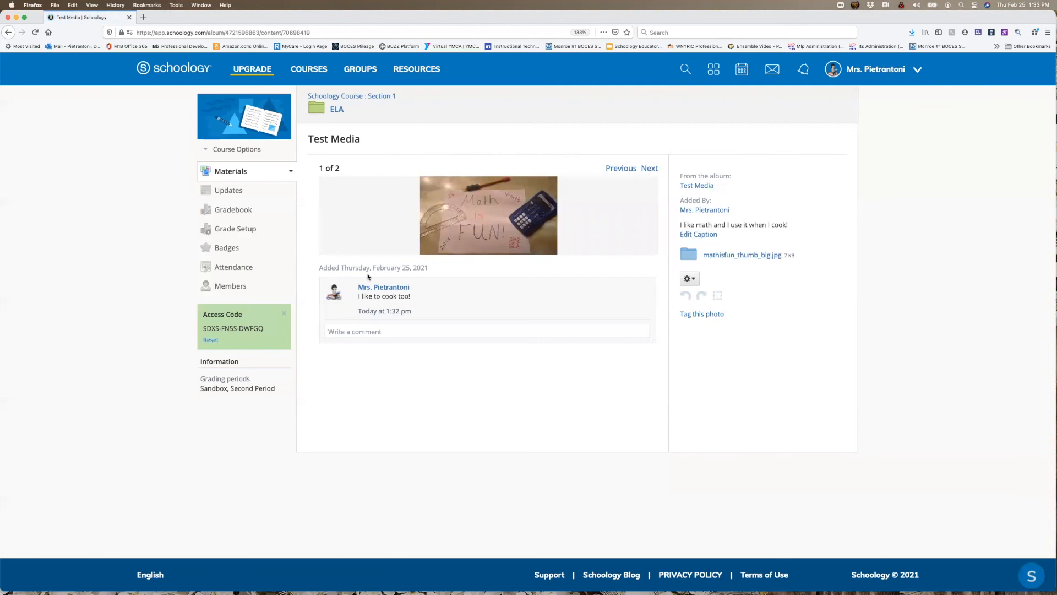
pyautogui.click(650, 169)
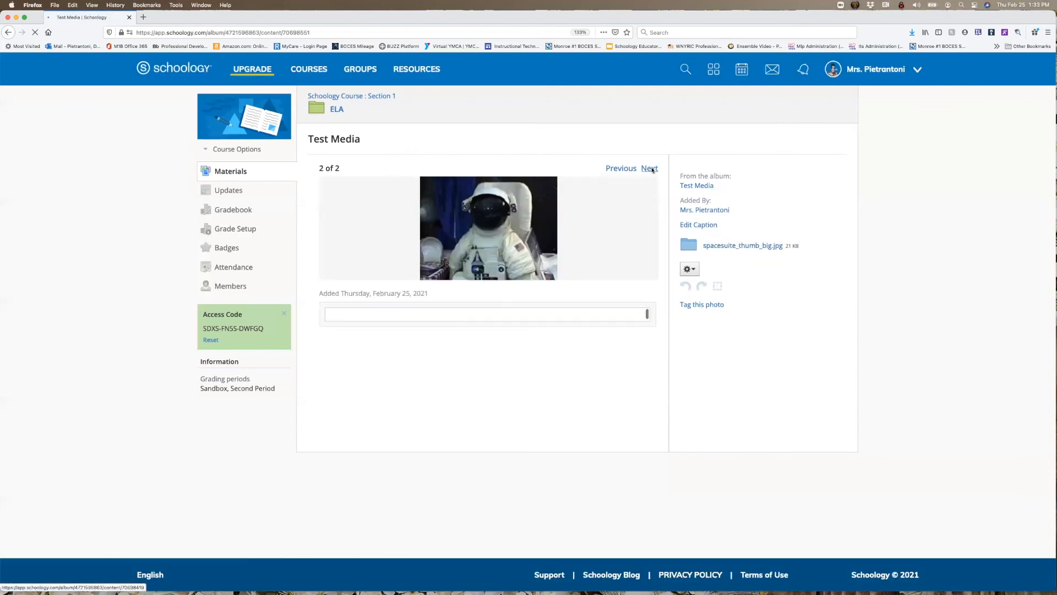